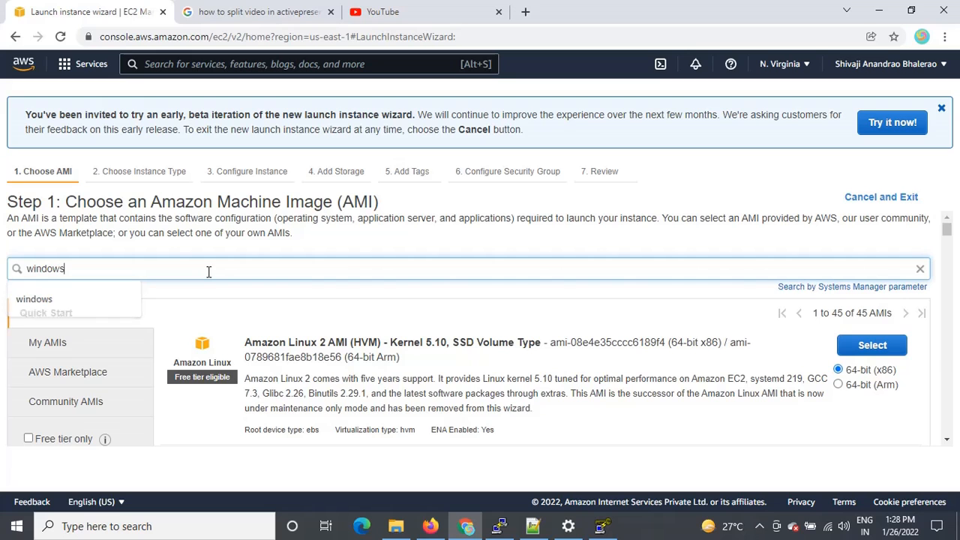
Search the machine images for "windows" and select Microsoft Windows Server 2012 R2 Base
key("Return")
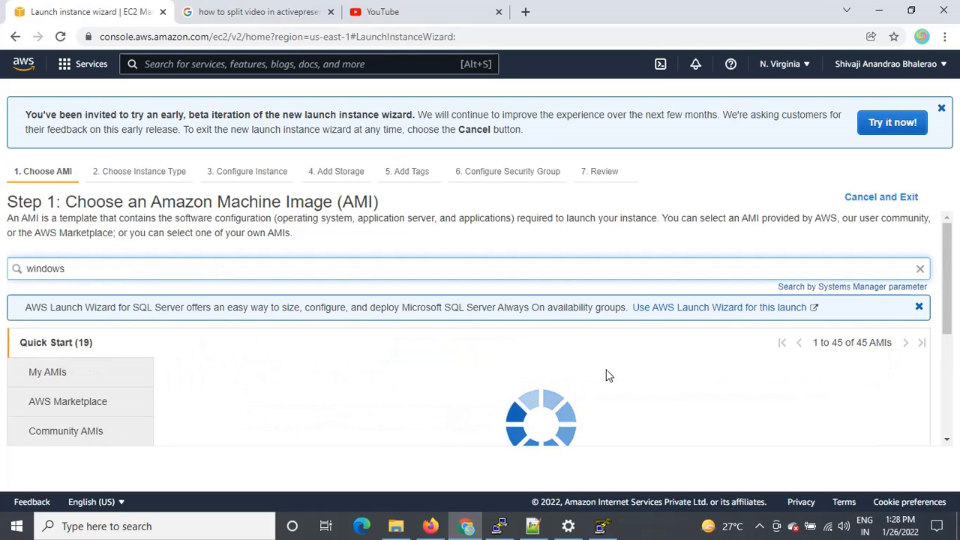
scroll(638, 295, "down", 1)
scroll(637, 295, "down", 5)
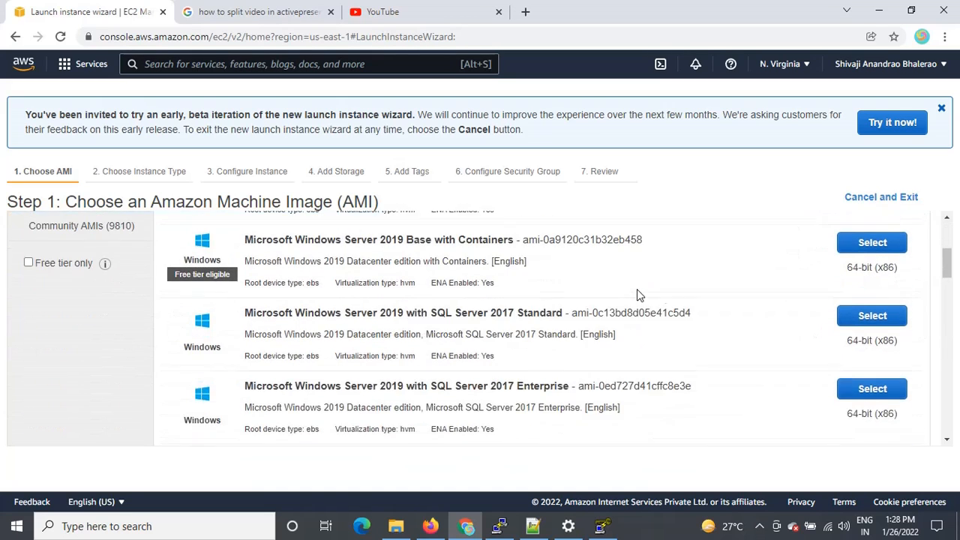
scroll(621, 425, "down", 2)
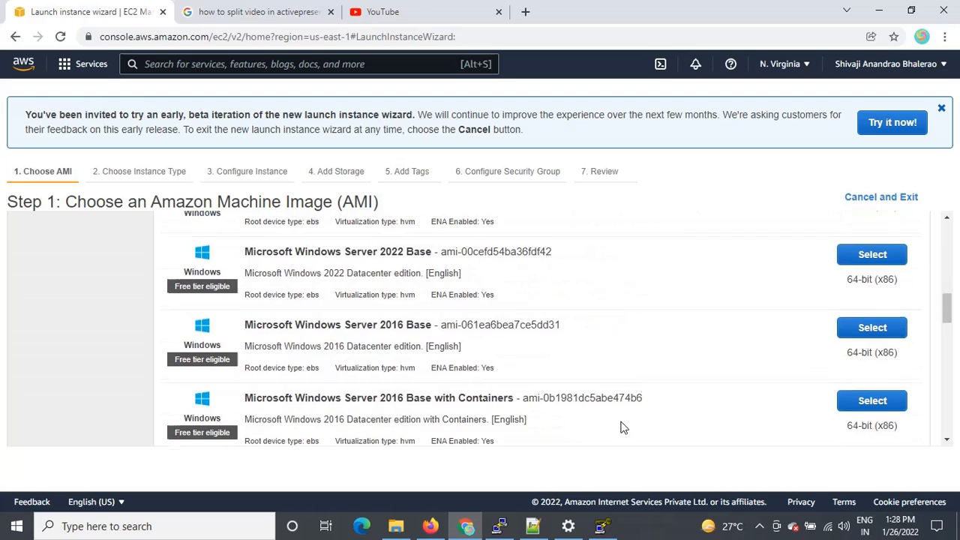
scroll(467, 397, "down", 1)
scroll(481, 417, "down", 5)
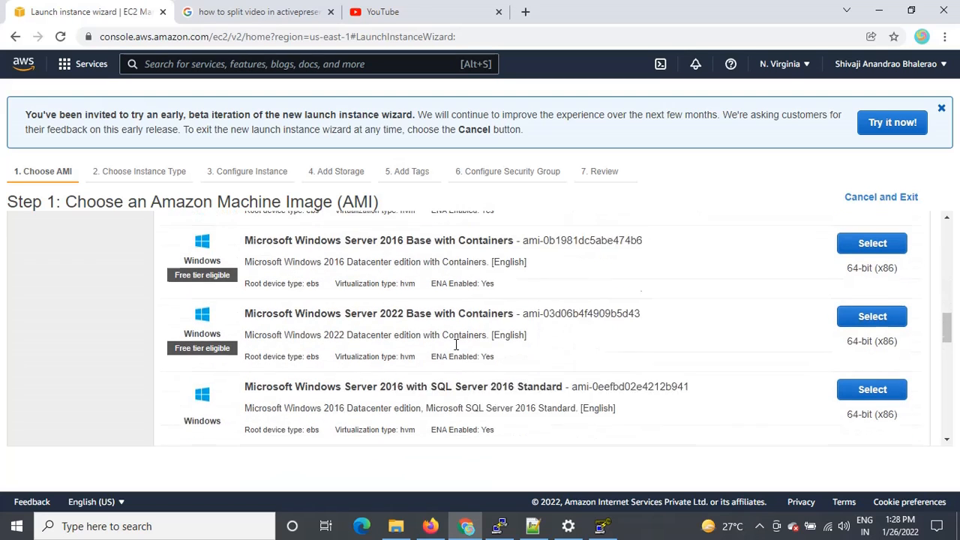
scroll(532, 392, "down", 3)
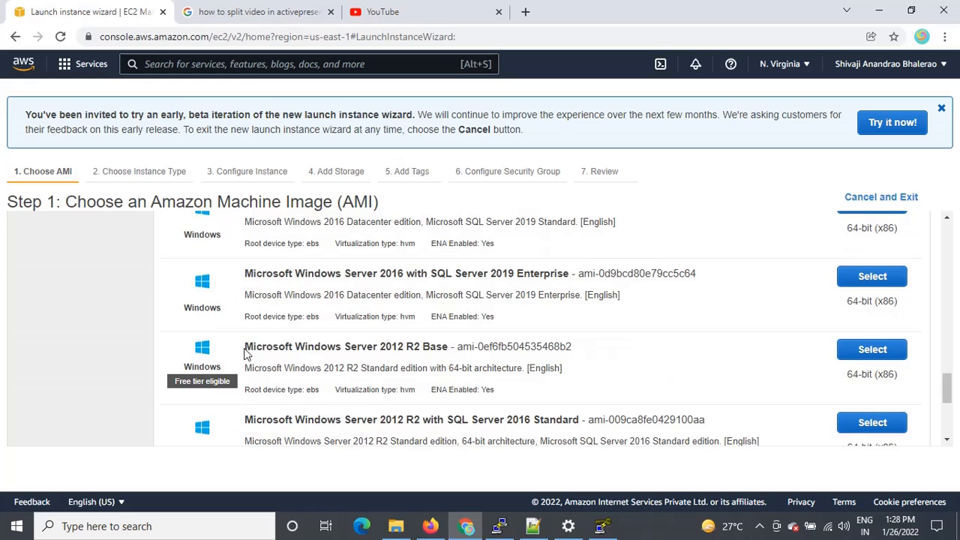
left_click_drag(247, 355, 452, 363)
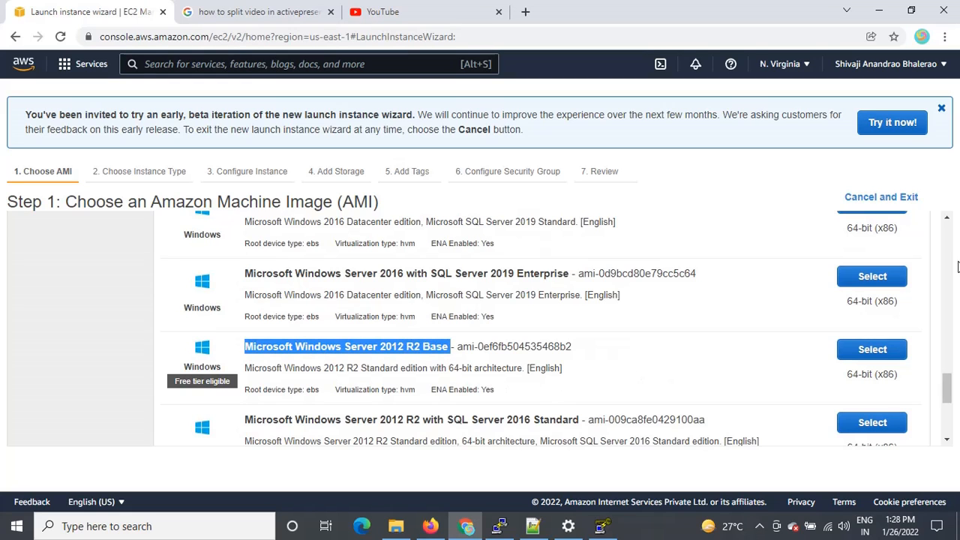
left_click(865, 354)
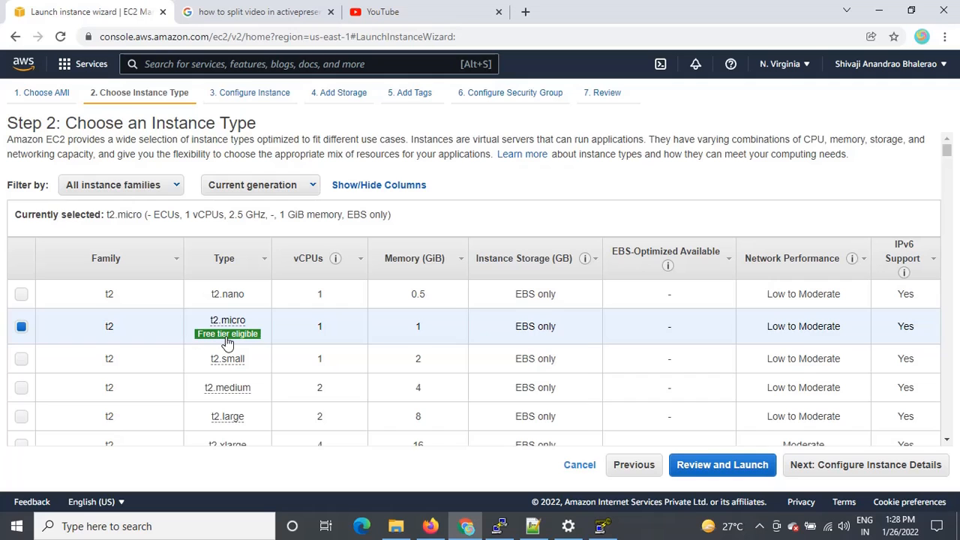
Keep the free tier eligible t2.micro instance type and proceed to the instance details
mouse_move(227, 336)
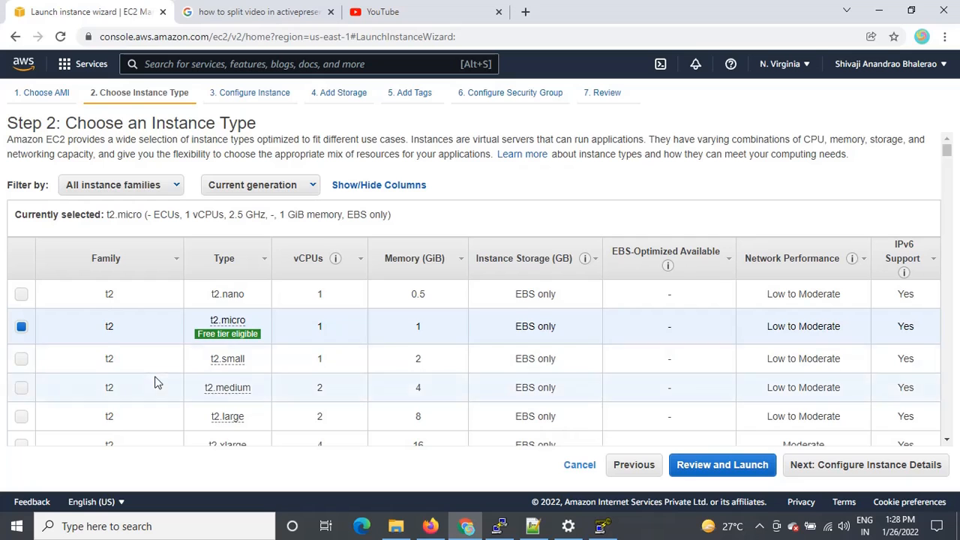
mouse_move(228, 416)
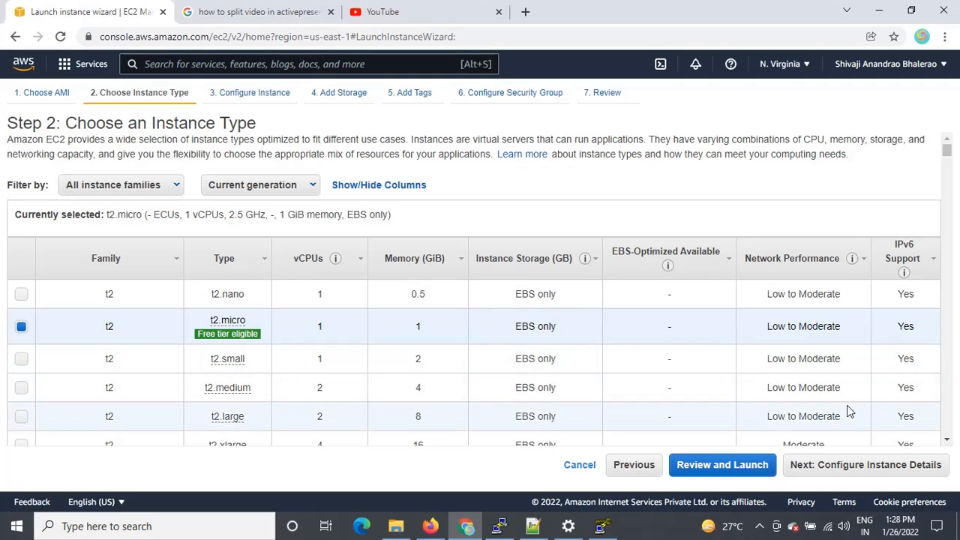
left_click(914, 466)
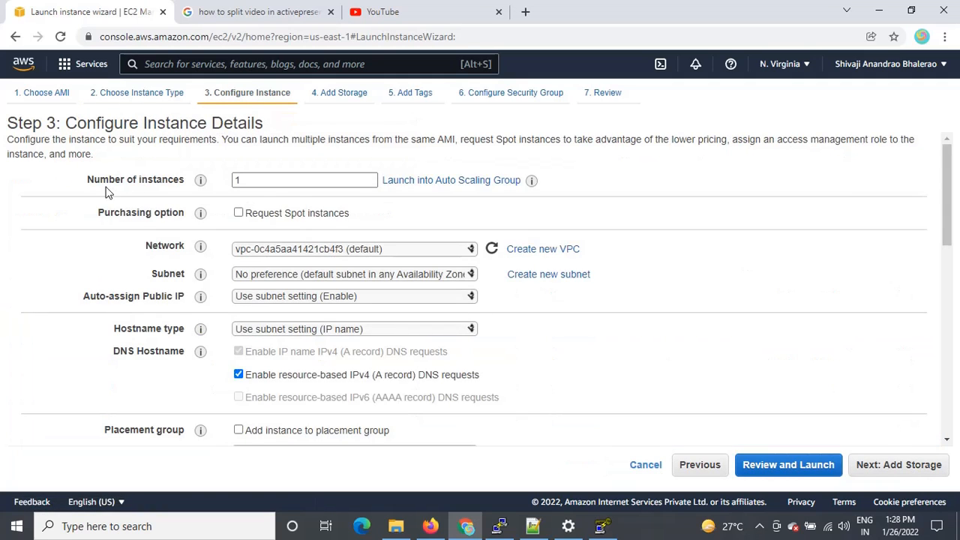
Keep the number of instances at 1 and proceed to the storage settings
left_click_drag(88, 175, 192, 180)
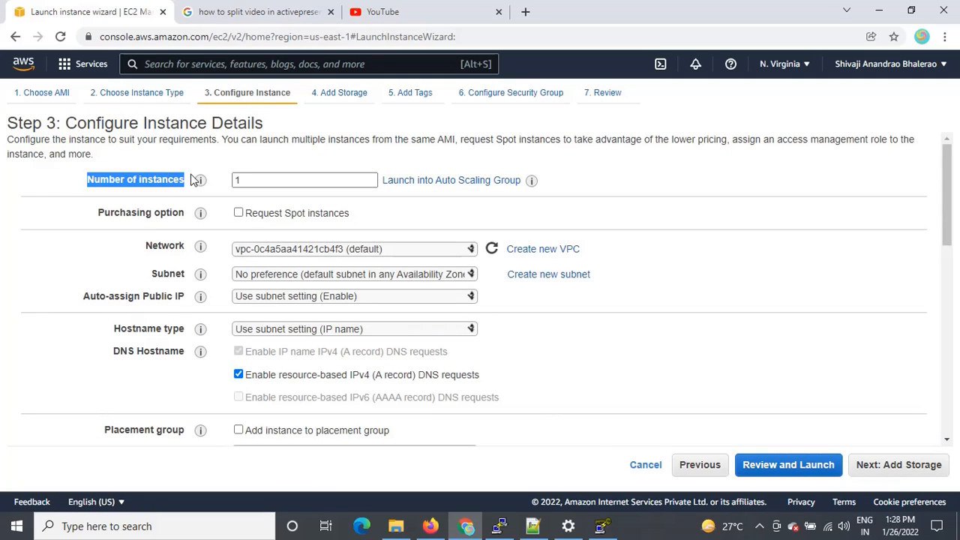
double_click(246, 178)
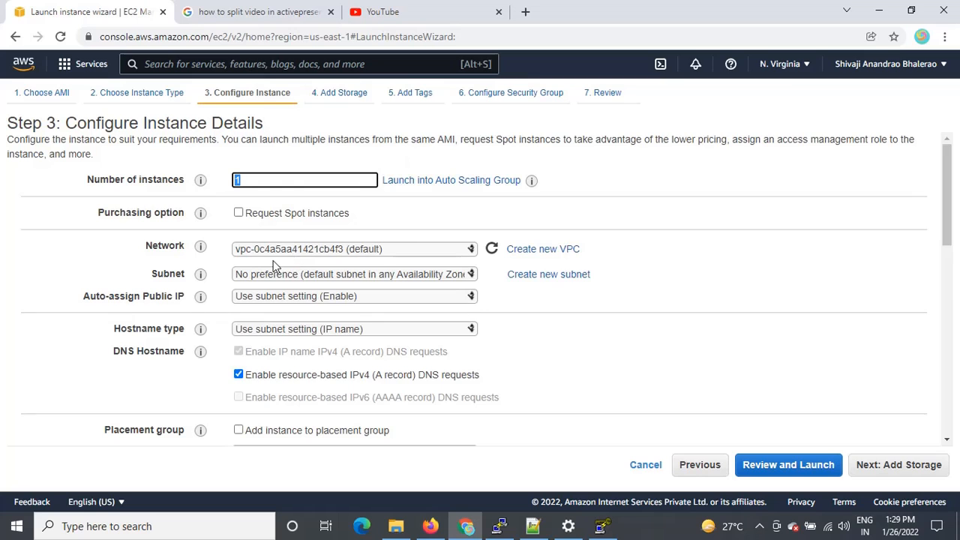
left_click(905, 463)
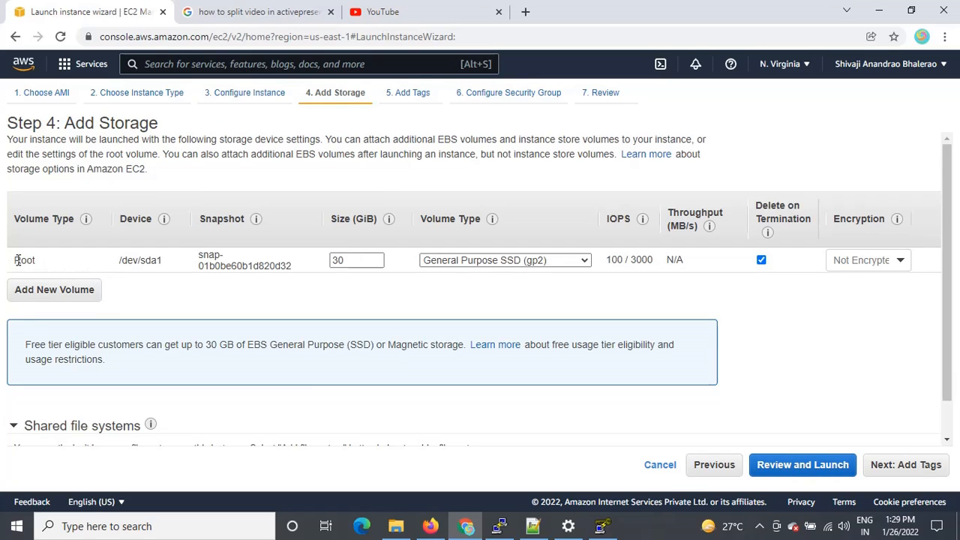
Check the root volume's snapshot and size, keep it at 30 GiB, and proceed to the tags
left_click_drag(16, 260, 306, 255)
left_click(259, 309)
left_click_drag(201, 259, 300, 268)
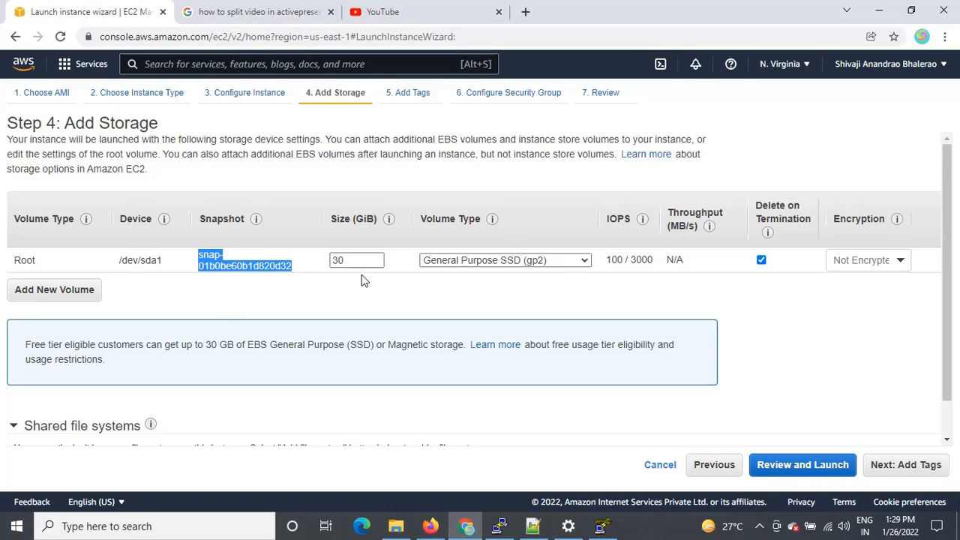
double_click(341, 260)
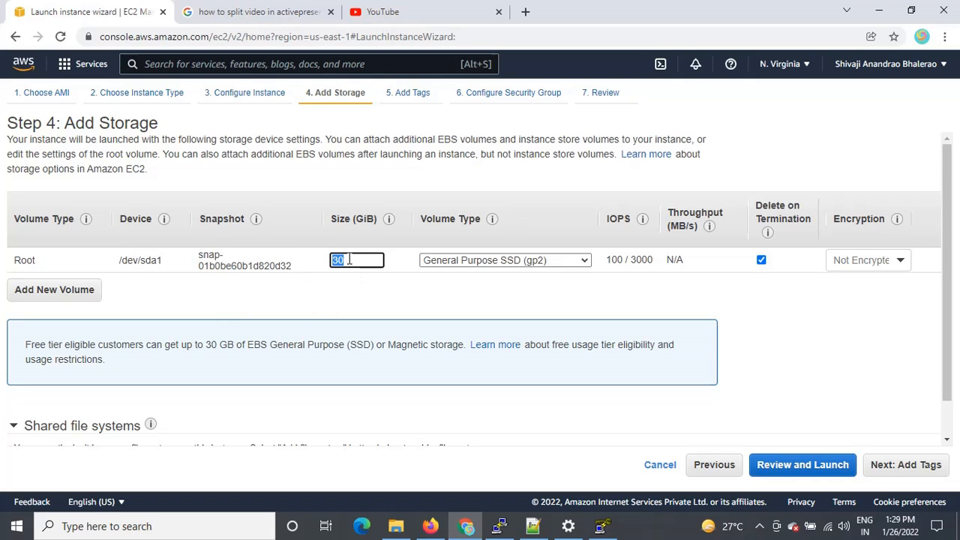
left_click(334, 304)
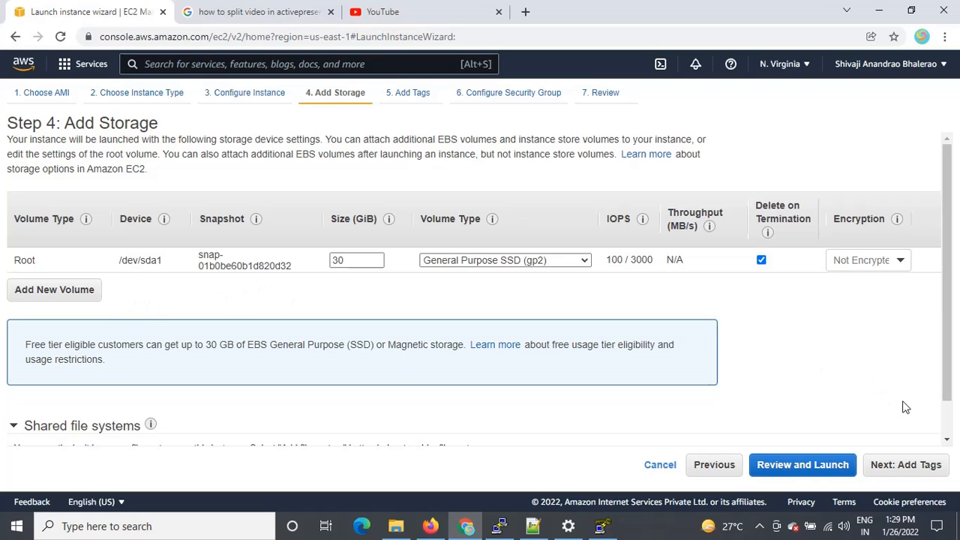
left_click(905, 465)
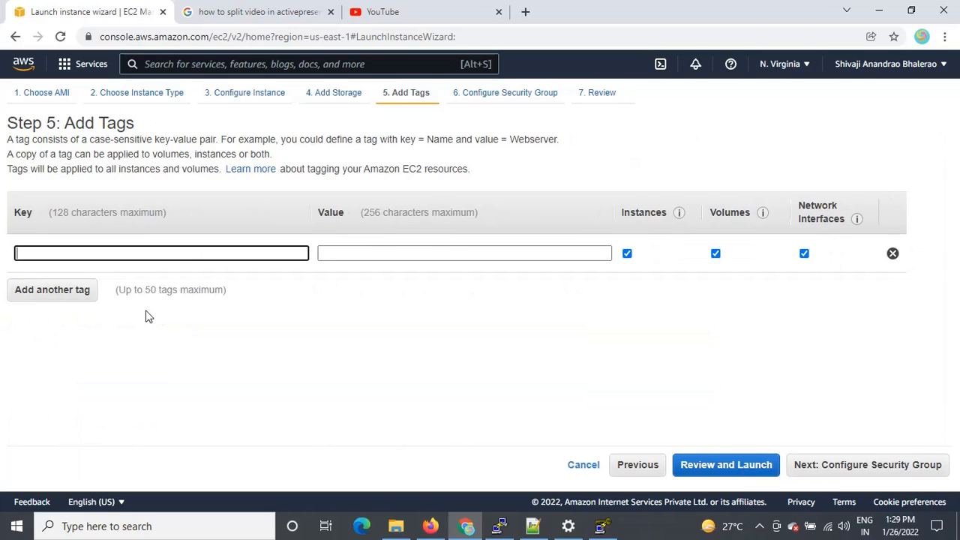
Enter a tag with the key Name and the value IIS, and proceed to the security group configuration
left_click(182, 253)
type("Name")
left_click(402, 253)
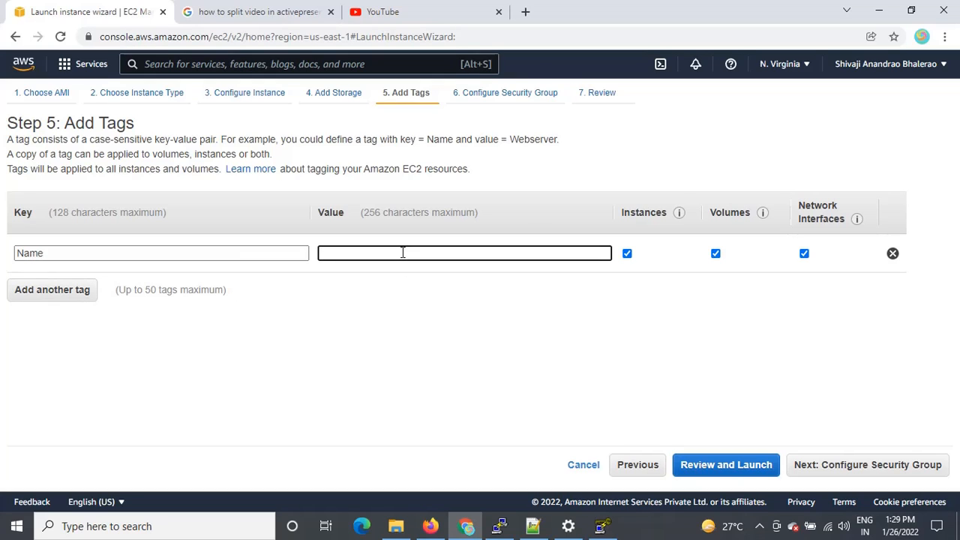
type("IIS")
key("BackSpace")
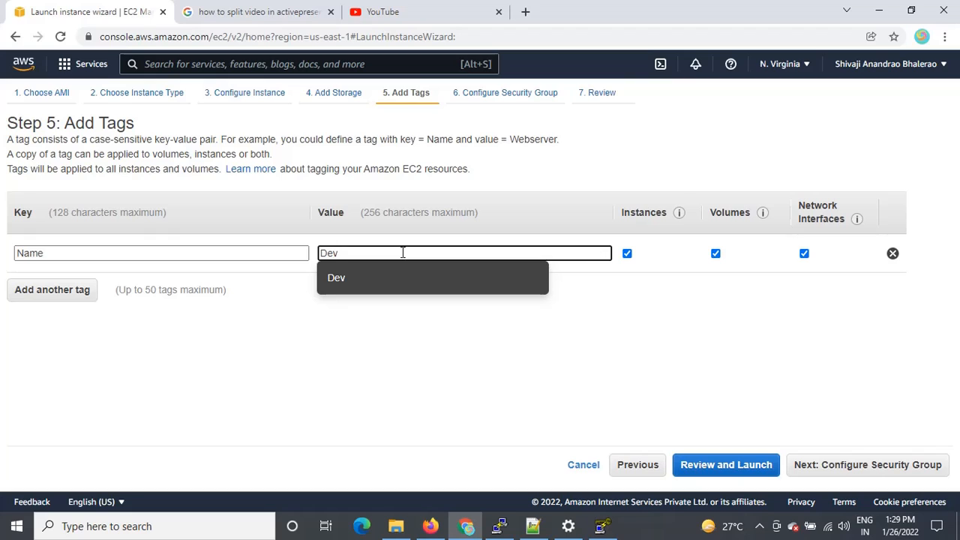
key("BackSpace")
key("BackSpace")
type("IIS")
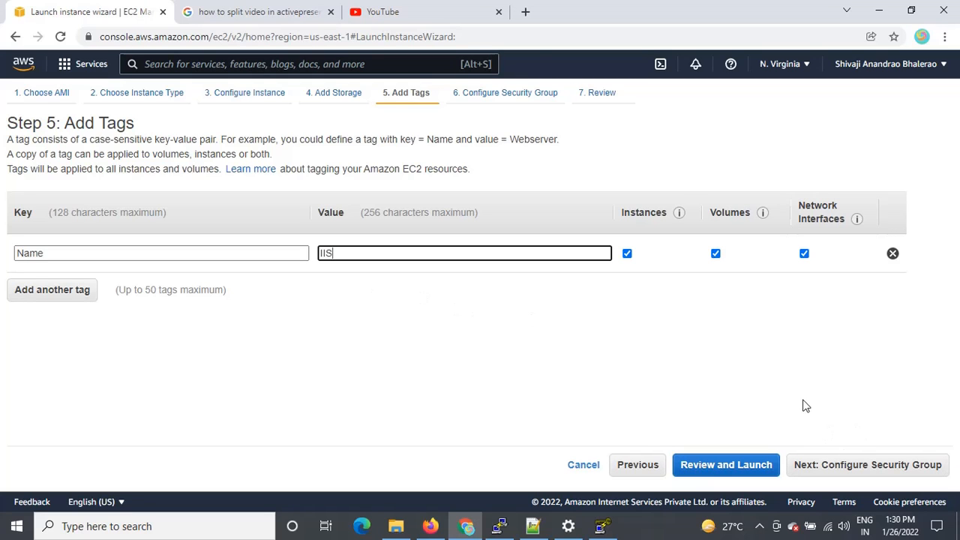
left_click(870, 465)
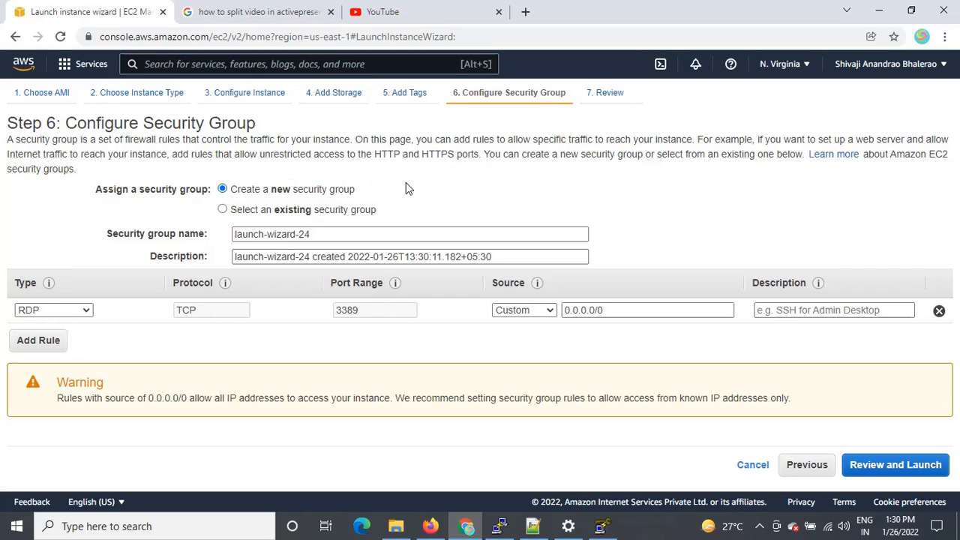
Choose to create a new security group and add an HTTP inbound rule to it
left_click(222, 211)
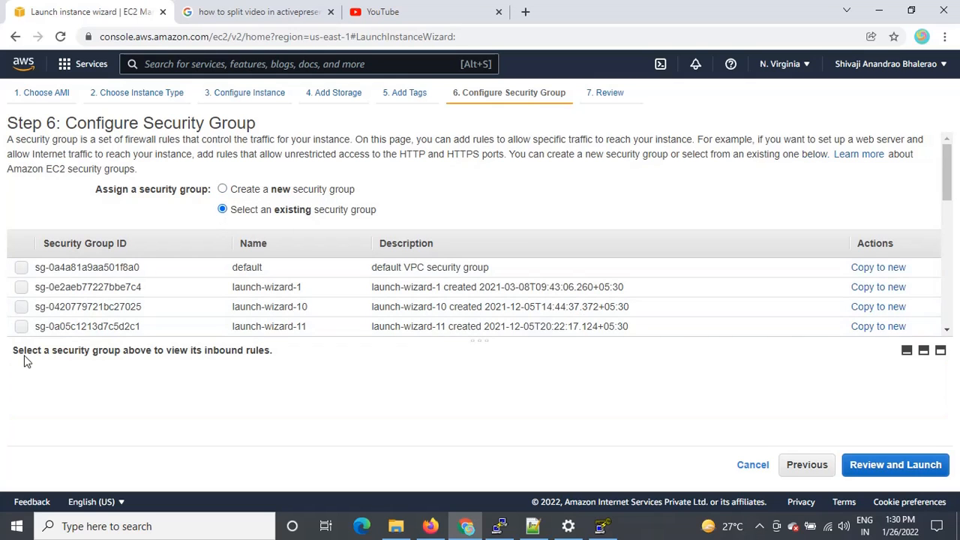
left_click(223, 190)
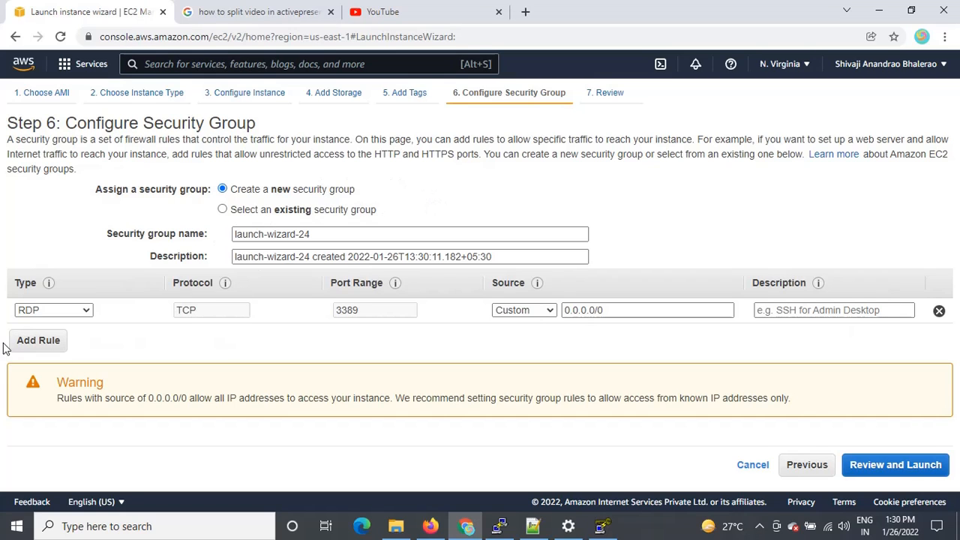
left_click(38, 340)
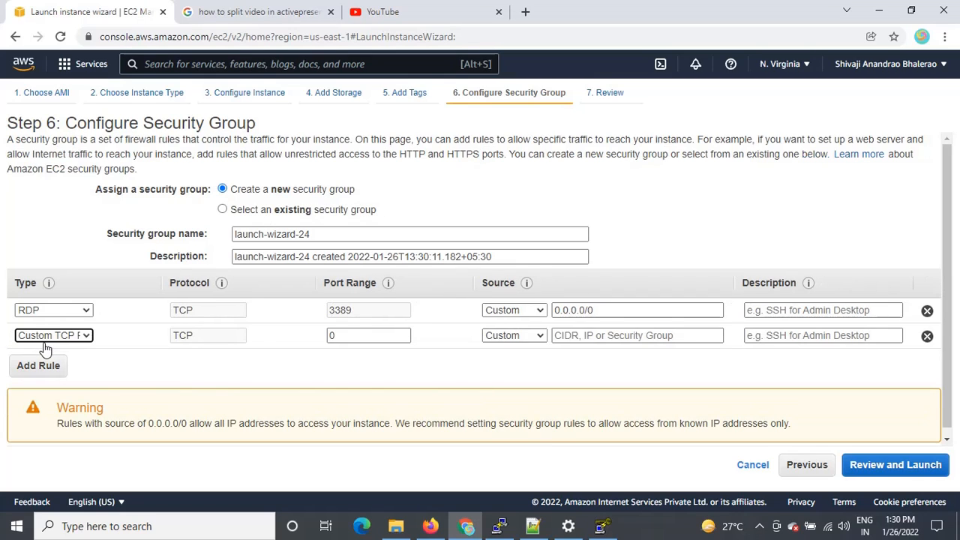
left_click(88, 335)
left_click(86, 259)
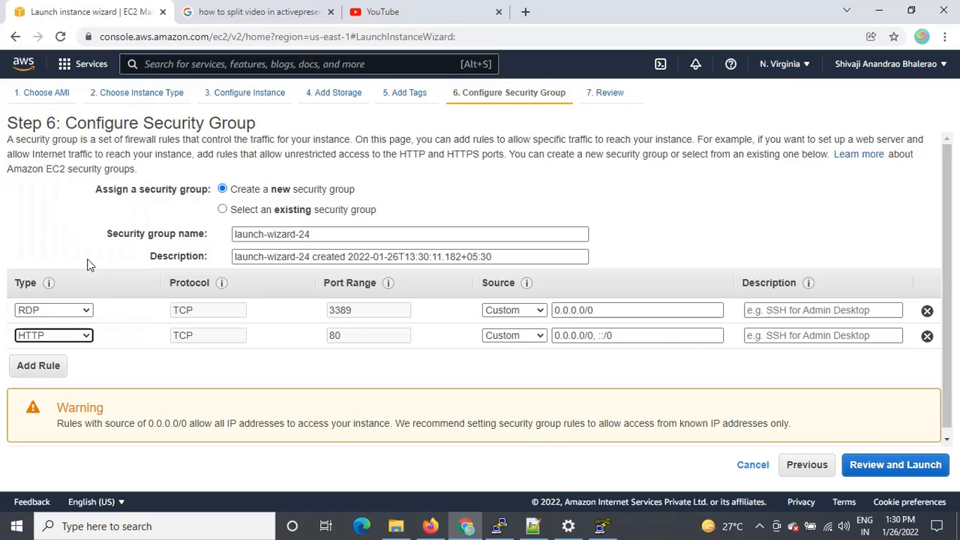
Add an HTTPS inbound rule to the new security group and proceed to the launch review
left_click(41, 366)
left_click(78, 364)
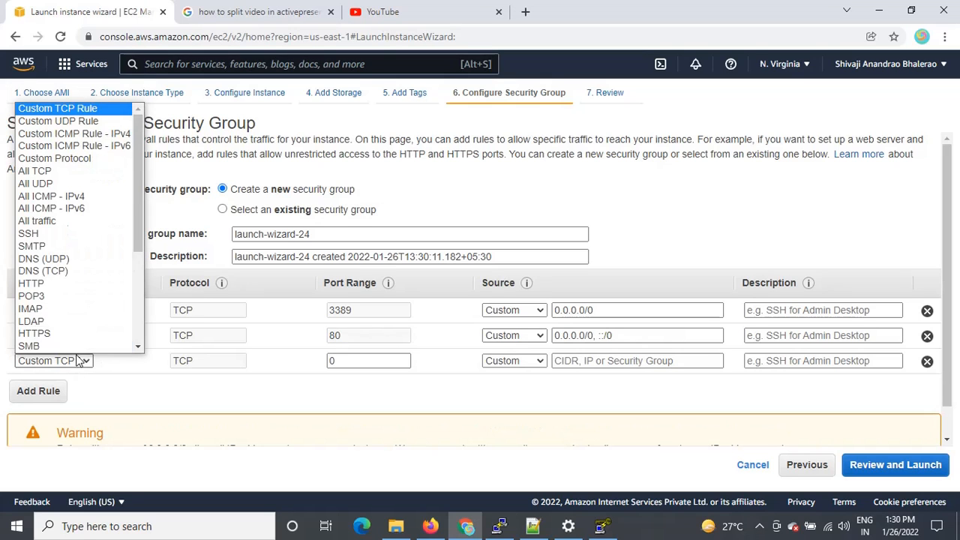
scroll(83, 315, "down", 2)
left_click(67, 296)
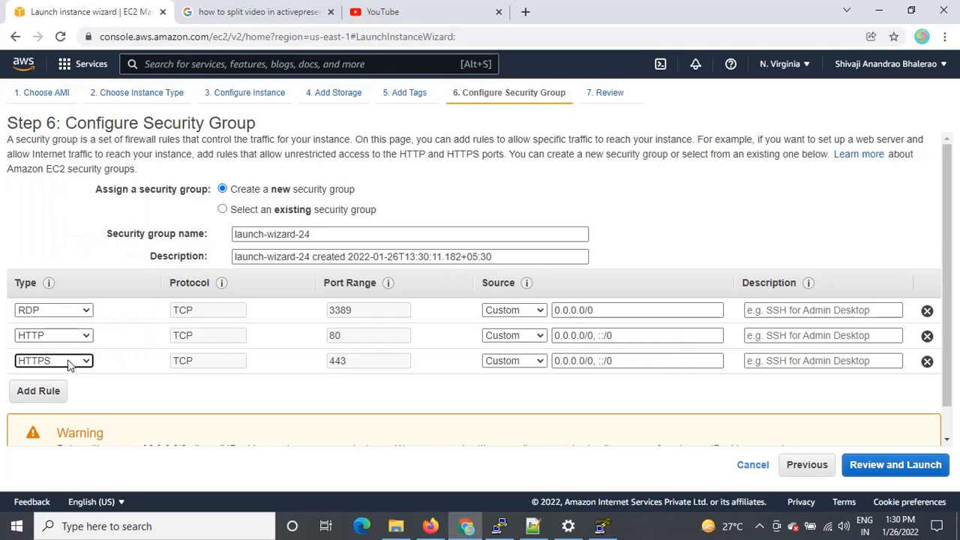
scroll(899, 425, "down", 2)
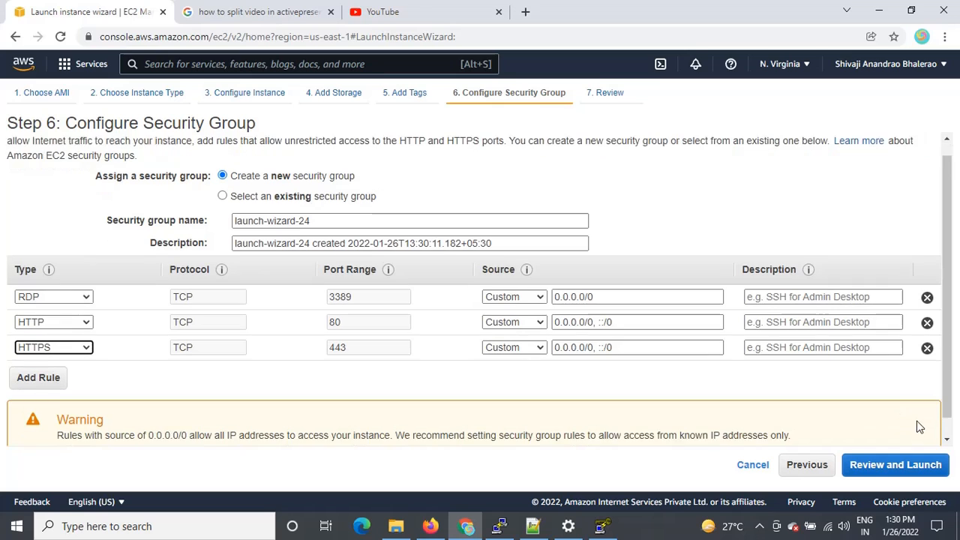
left_click(920, 468)
Create and download a new RSA key pair named jan26windows and launch the instance with it
left_click(934, 468)
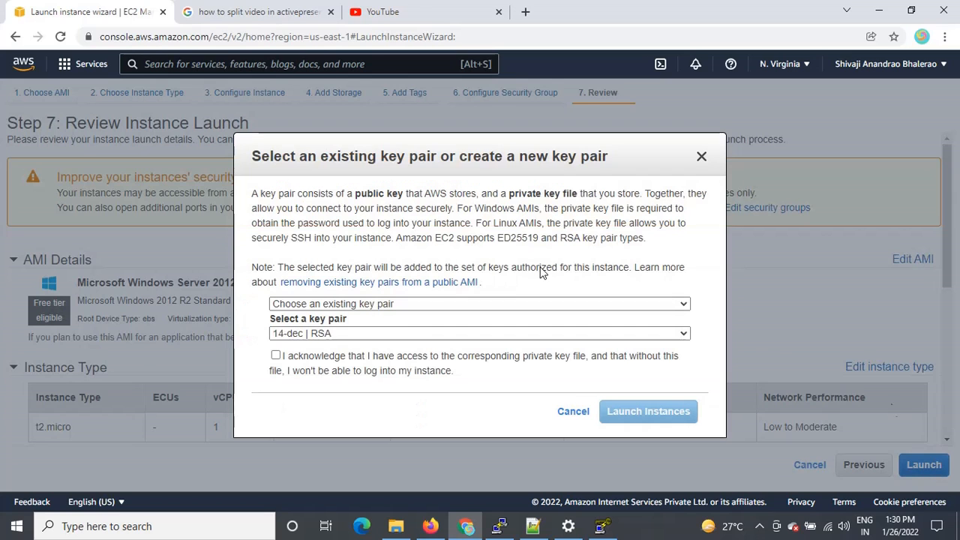
left_click(389, 310)
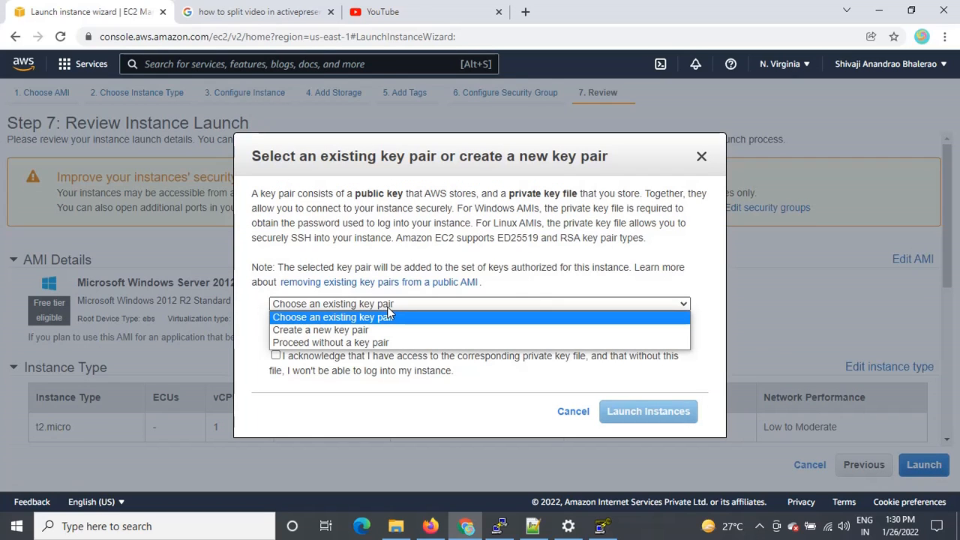
left_click(360, 329)
left_click(339, 366)
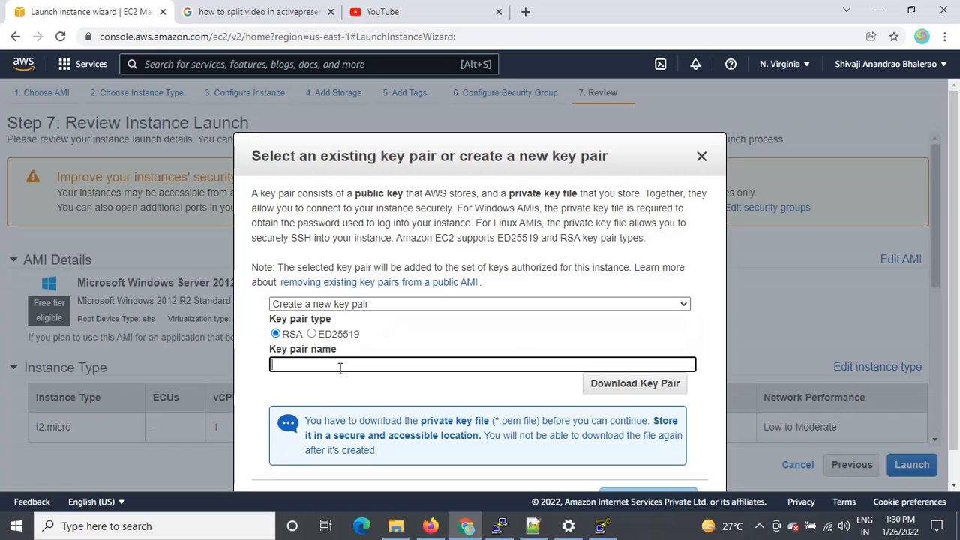
type("jan26")
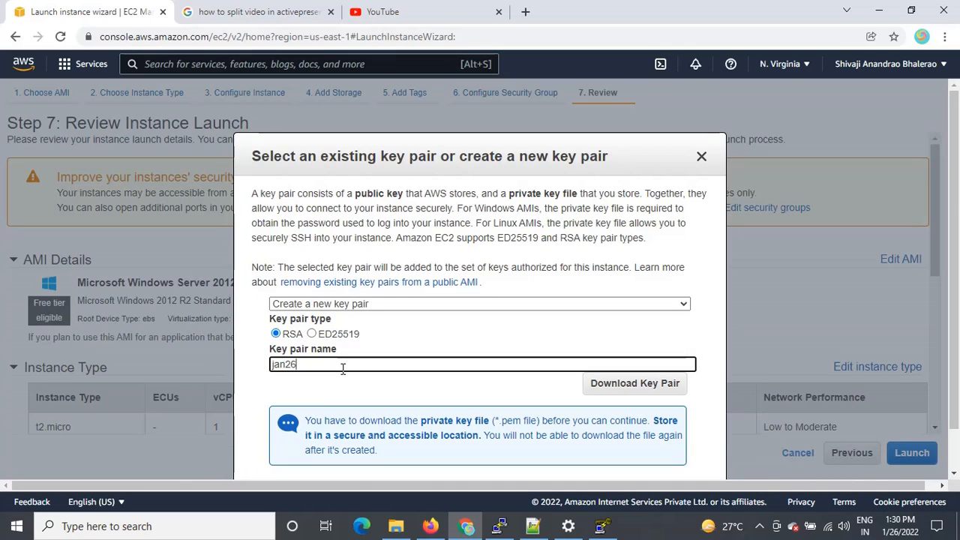
type("windw")
type("ws")
left_click(653, 386)
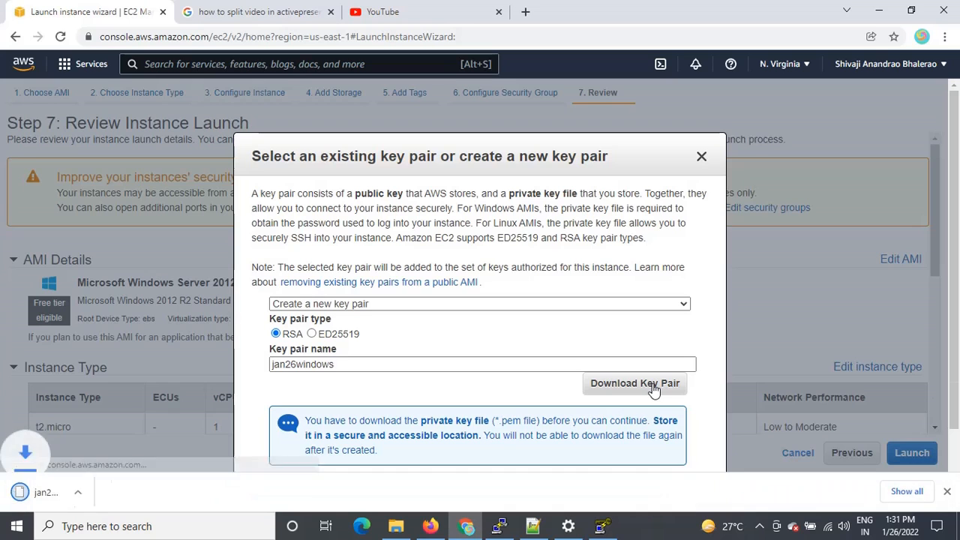
scroll(650, 356, "down", 1)
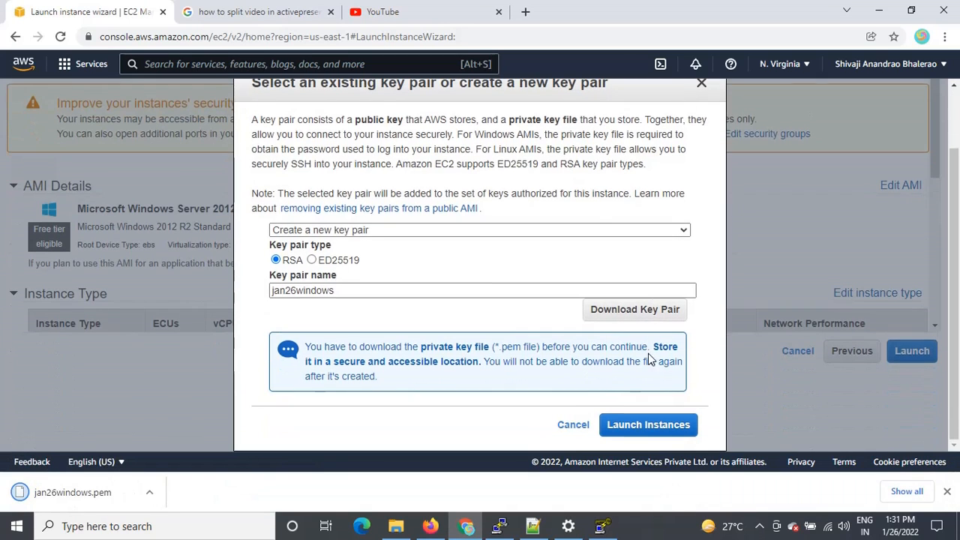
left_click(666, 427)
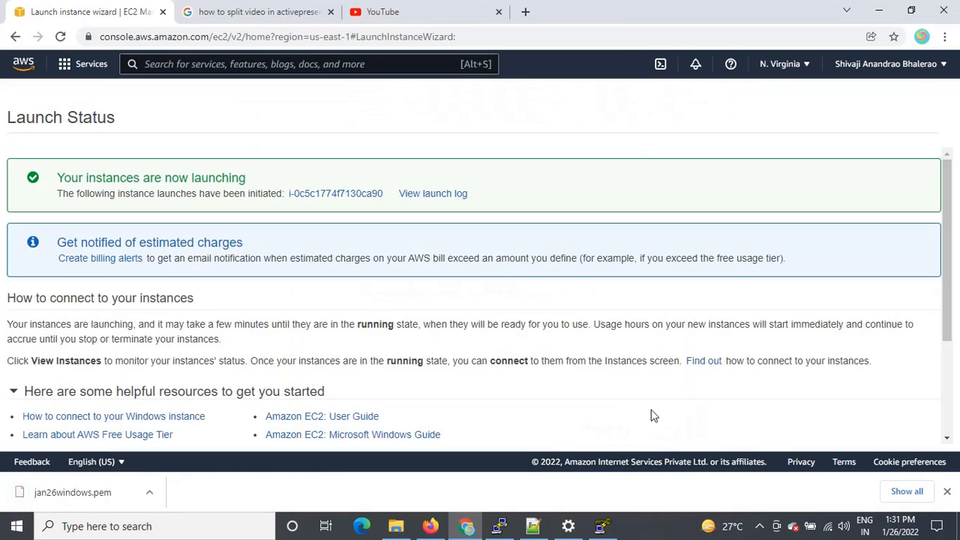
Open the EC2 instances list and check the state of the IIS instance
scroll(866, 337, "down", 2)
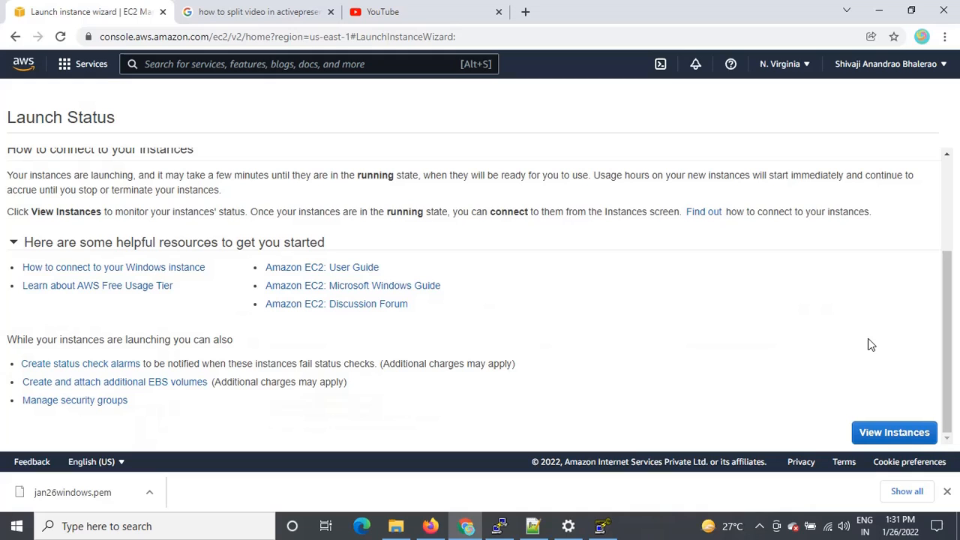
left_click(916, 433)
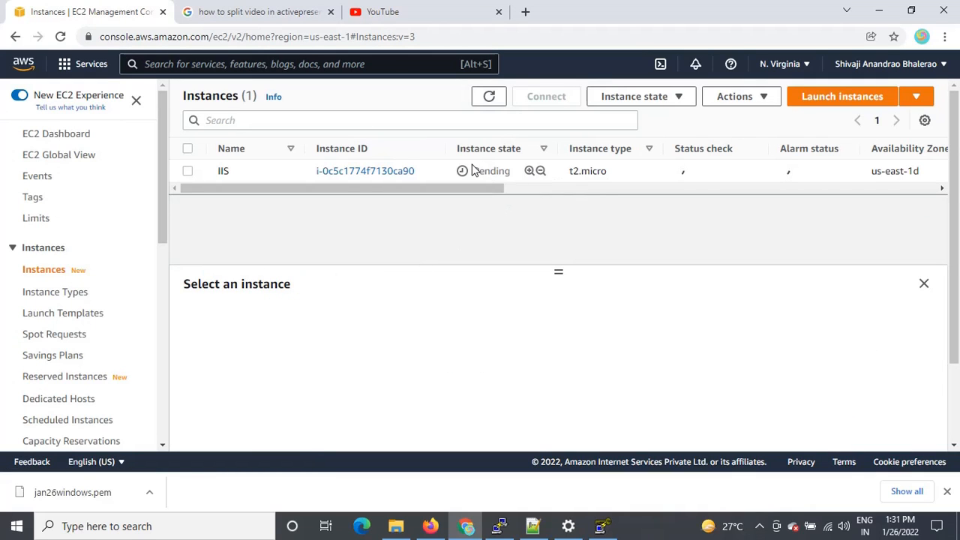
left_click_drag(475, 171, 514, 171)
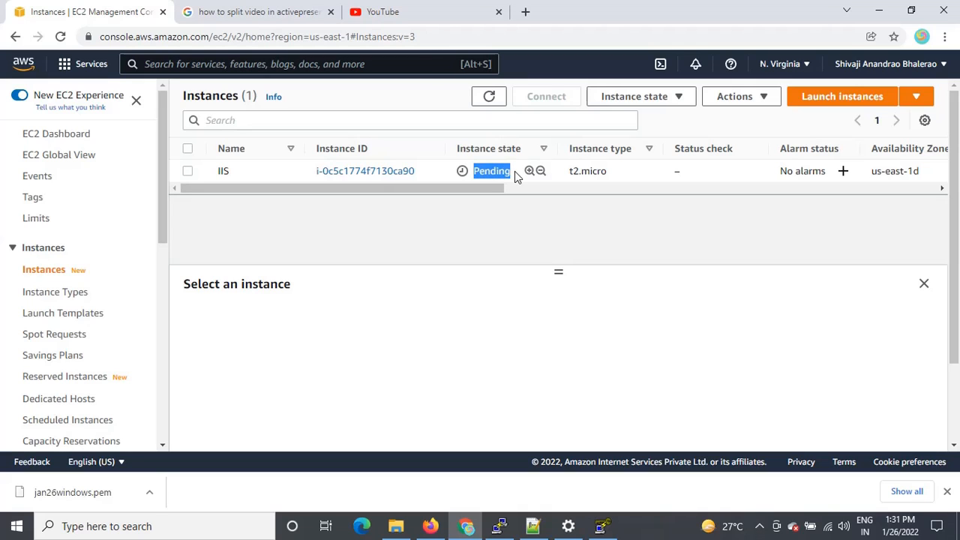
left_click(512, 225)
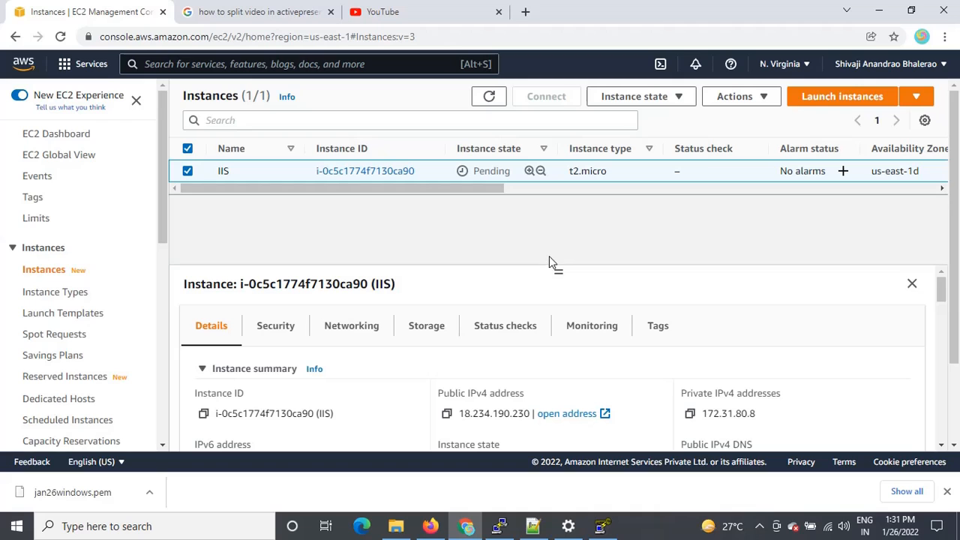
left_click_drag(558, 272, 572, 222)
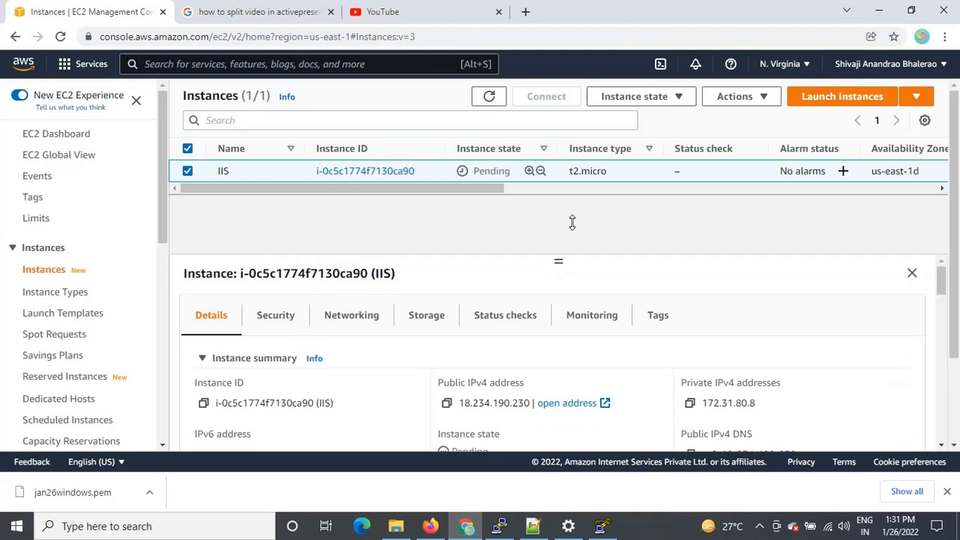
left_click(261, 196)
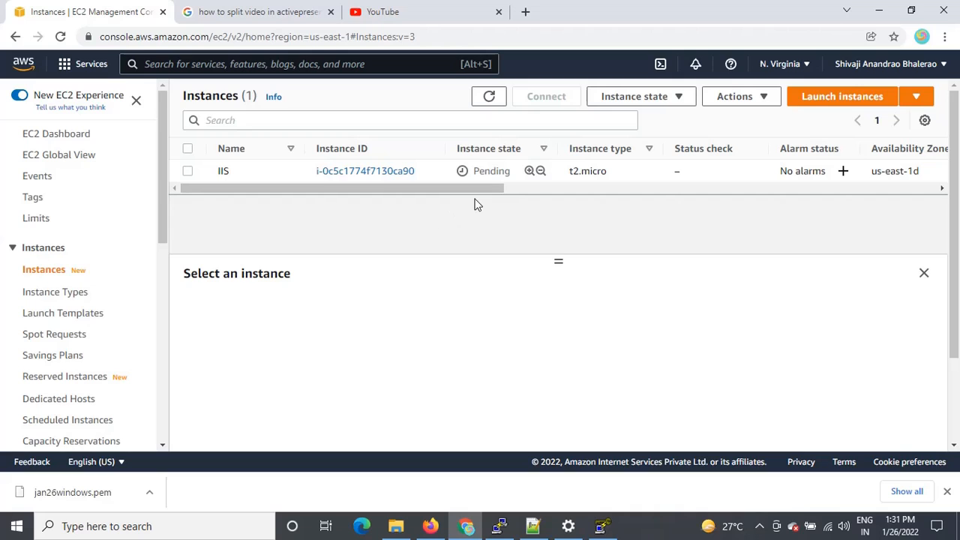
left_click_drag(514, 171, 471, 174)
left_click_drag(470, 212, 501, 205)
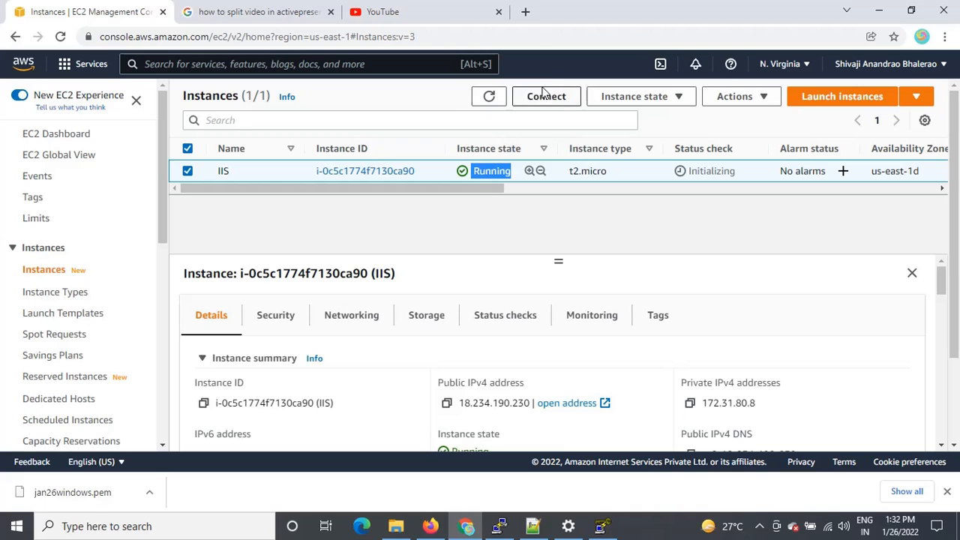
Open the RDP client connection options for the IIS instance and download its remote desktop file
left_click(188, 171)
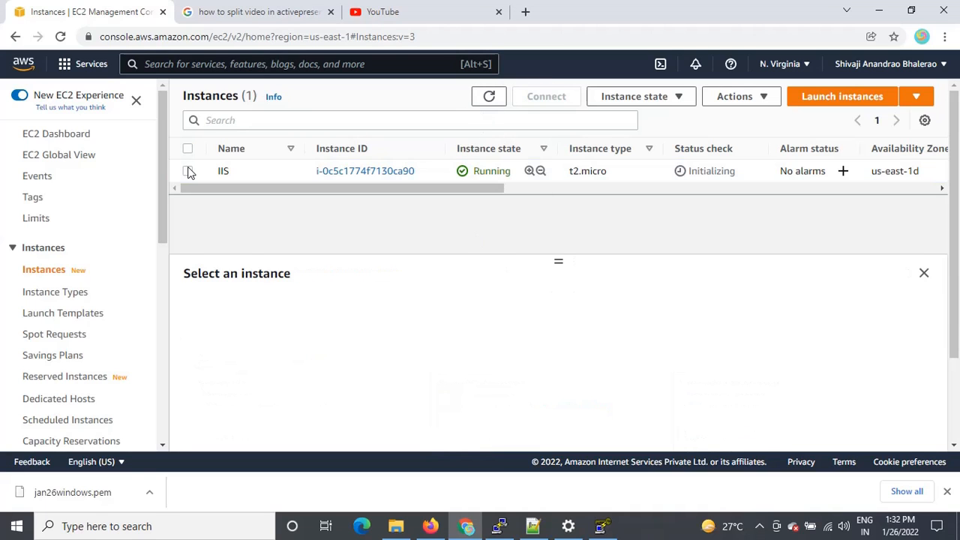
left_click(188, 171)
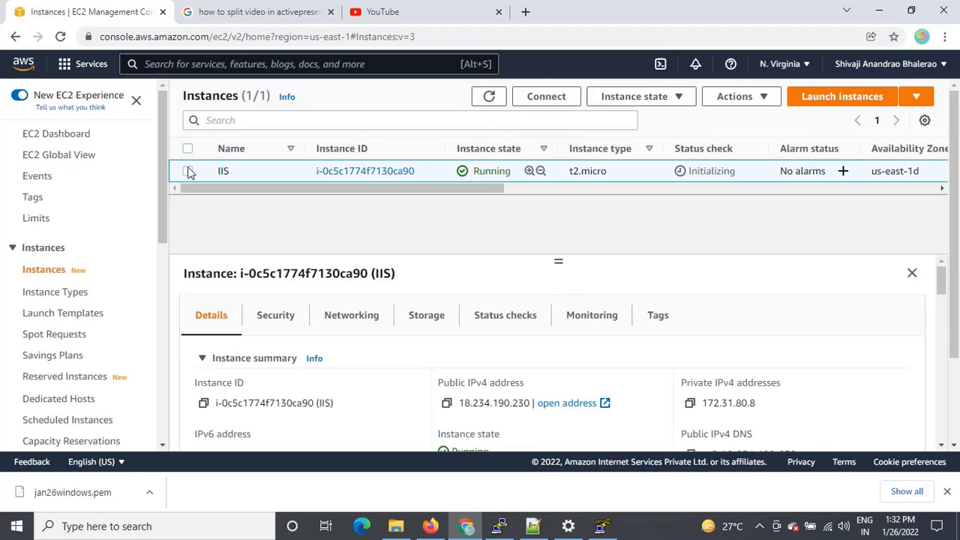
left_click(539, 99)
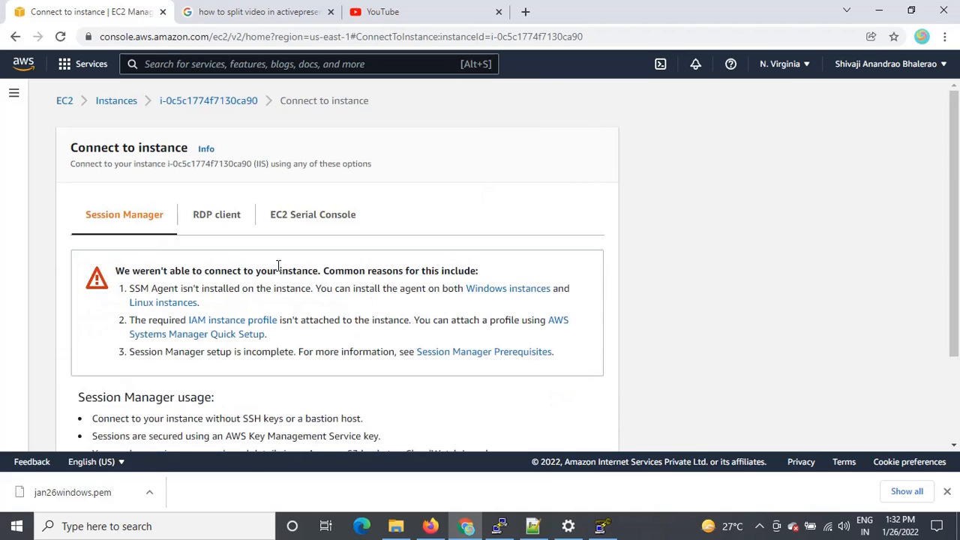
left_click(244, 229)
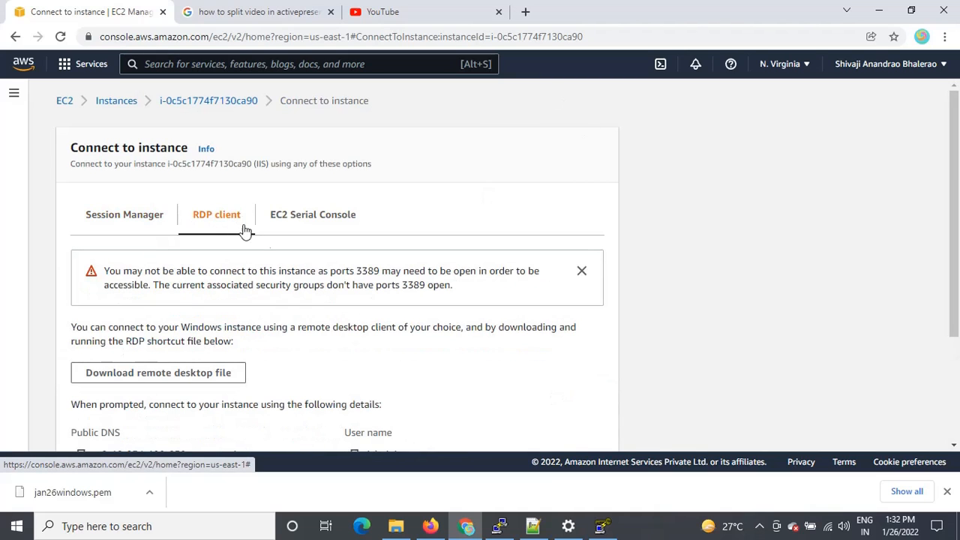
left_click(147, 373)
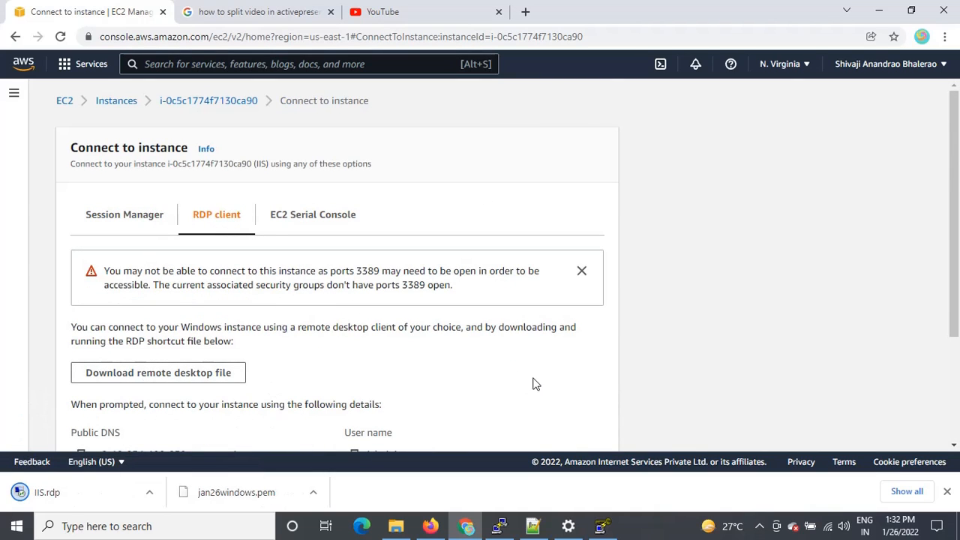
Try to retrieve the instance's Windows administrator password, and go back to the instances list
scroll(645, 337, "down", 3)
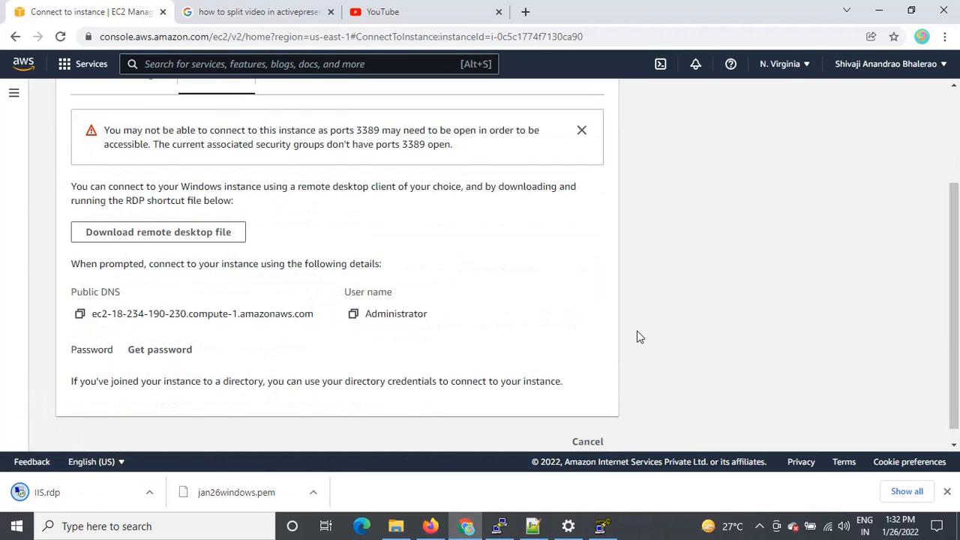
left_click(165, 353)
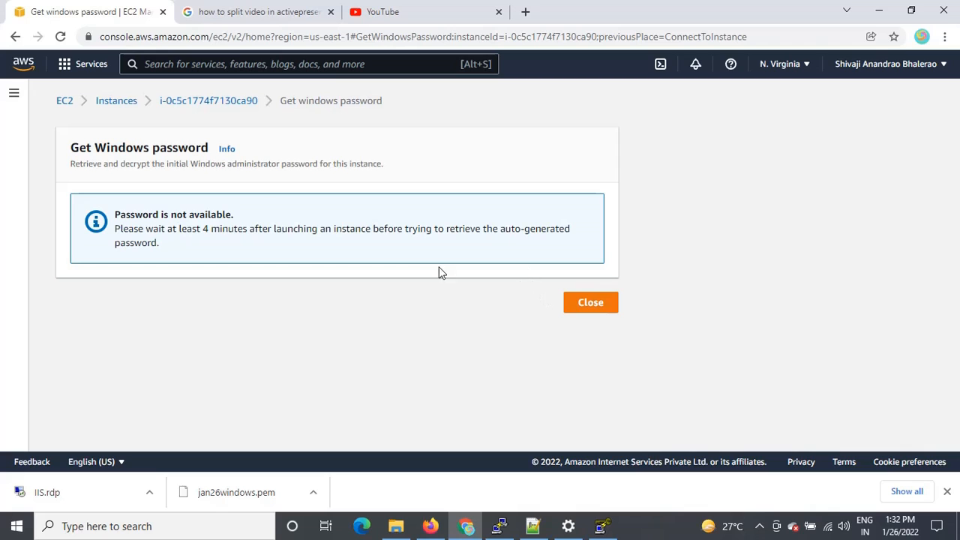
left_click(115, 101)
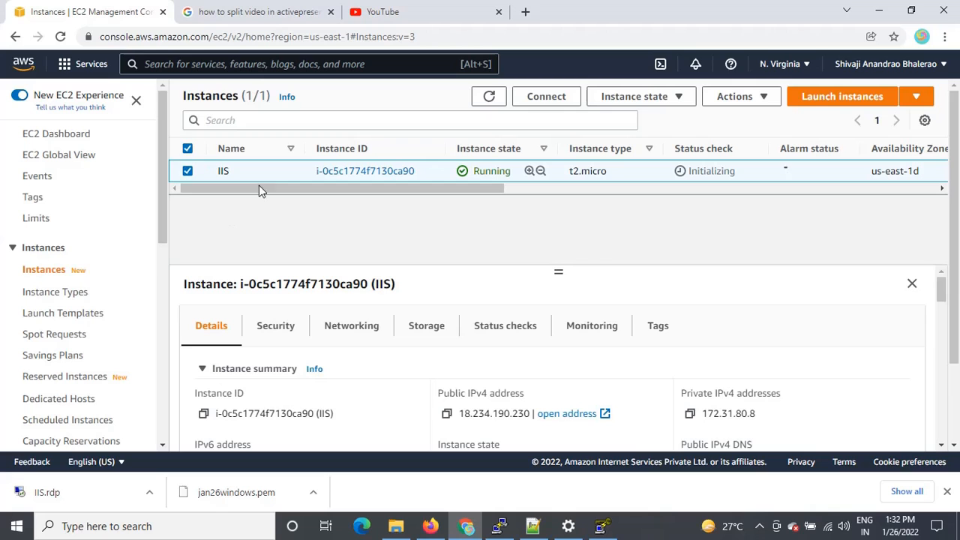
Reopen the RDP client connection options for the IIS instance and request its Windows password
left_click(546, 96)
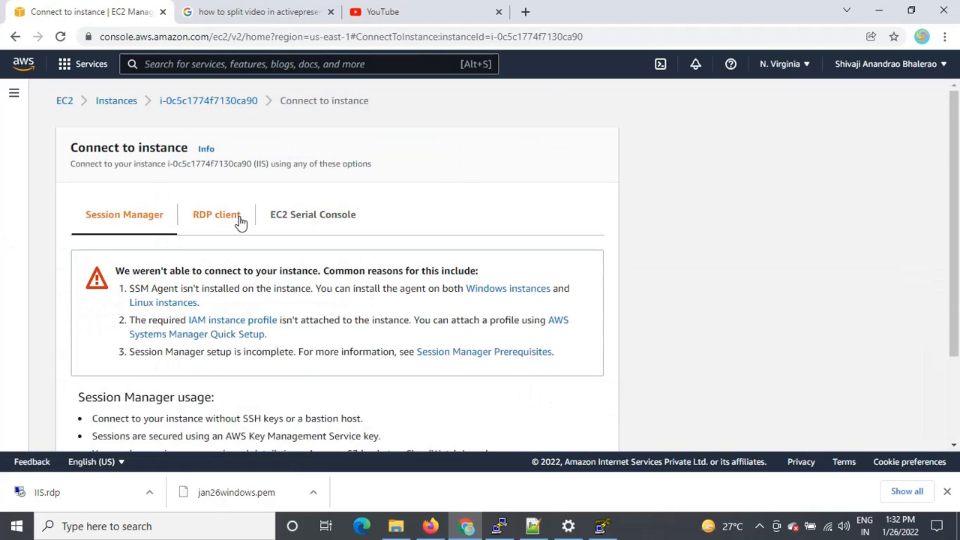
left_click(239, 218)
scroll(364, 360, "down", 3)
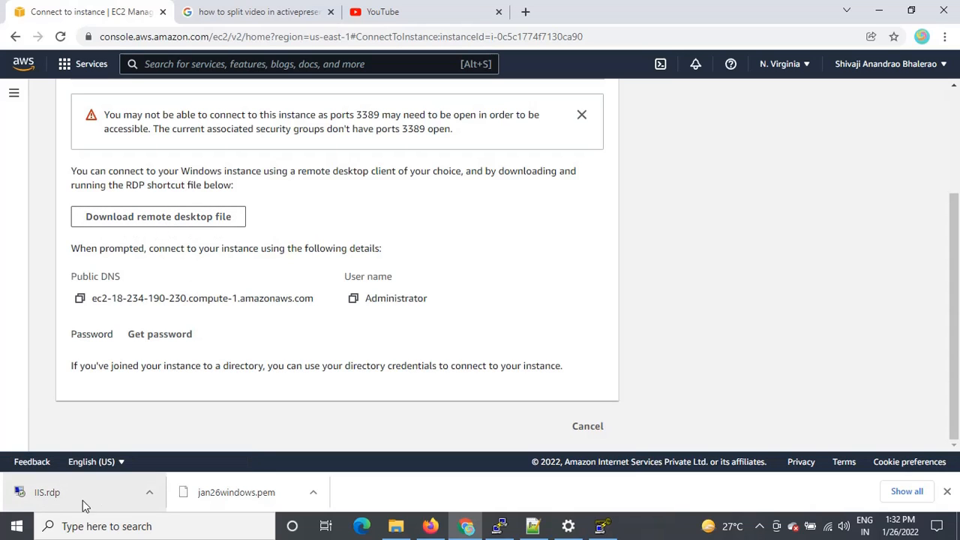
left_click(185, 334)
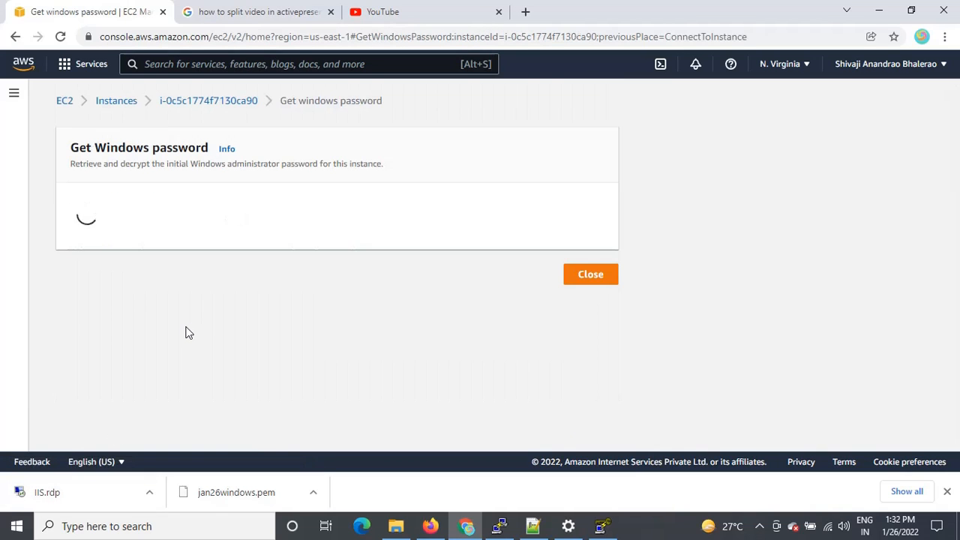
scroll(300, 297, "down", 1)
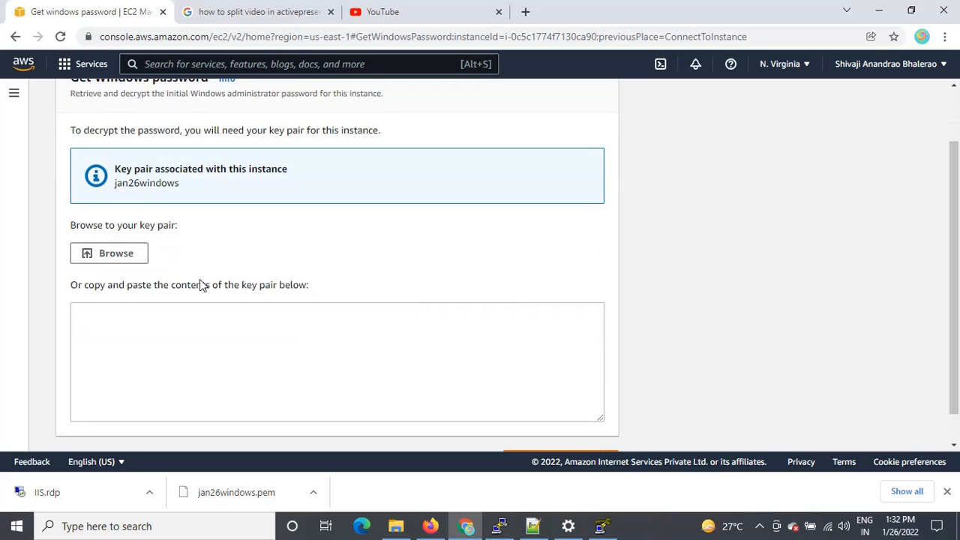
Load the key pair file jan26windows.pem from the Downloads folder for the password decryption
left_click(114, 263)
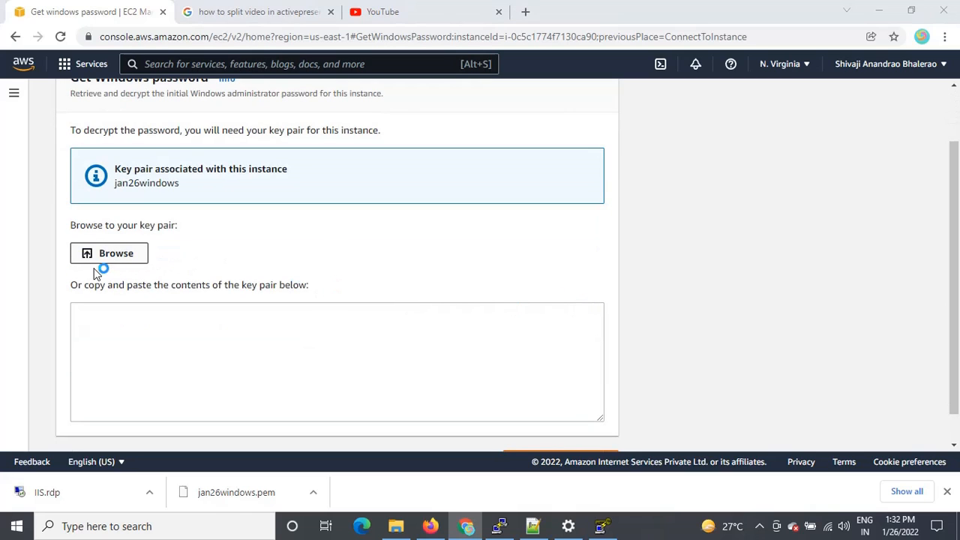
left_click(135, 252)
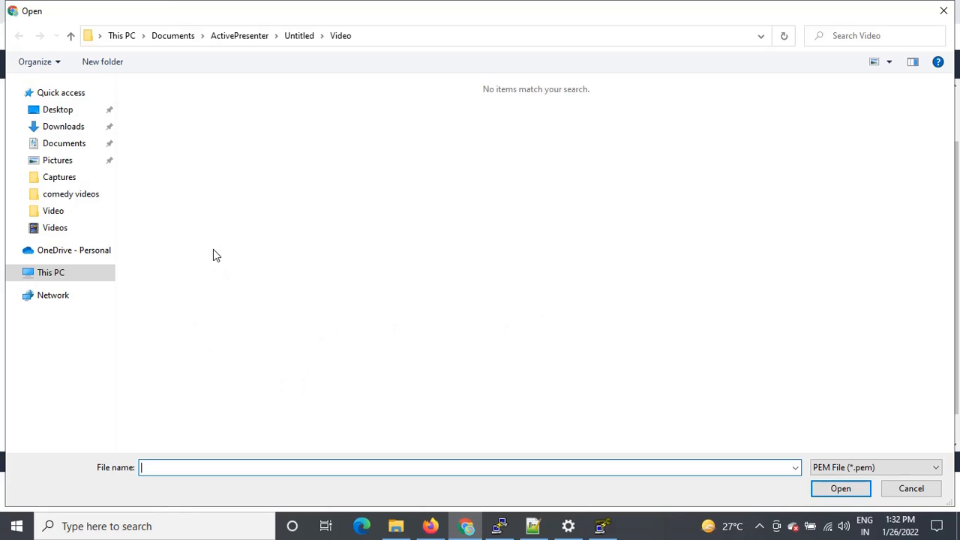
left_click(73, 128)
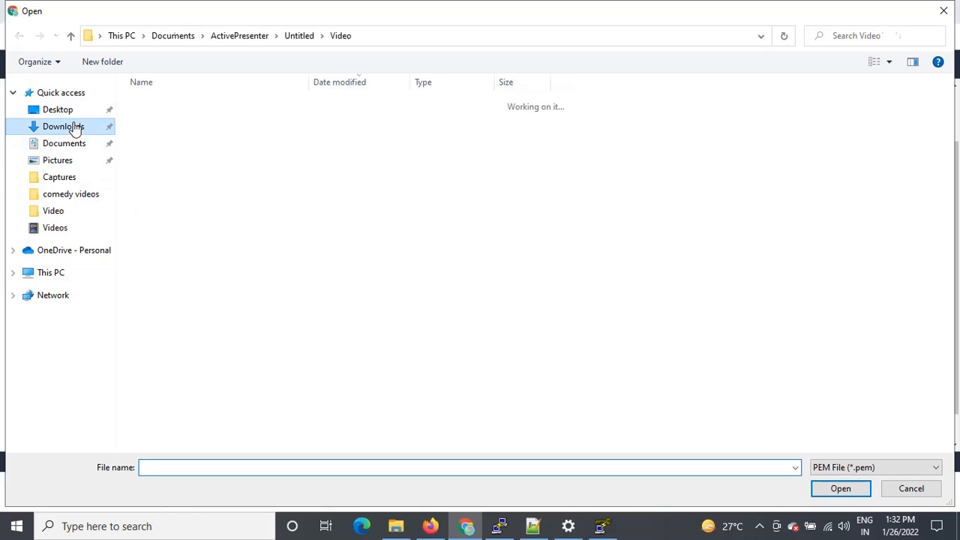
left_click(179, 124)
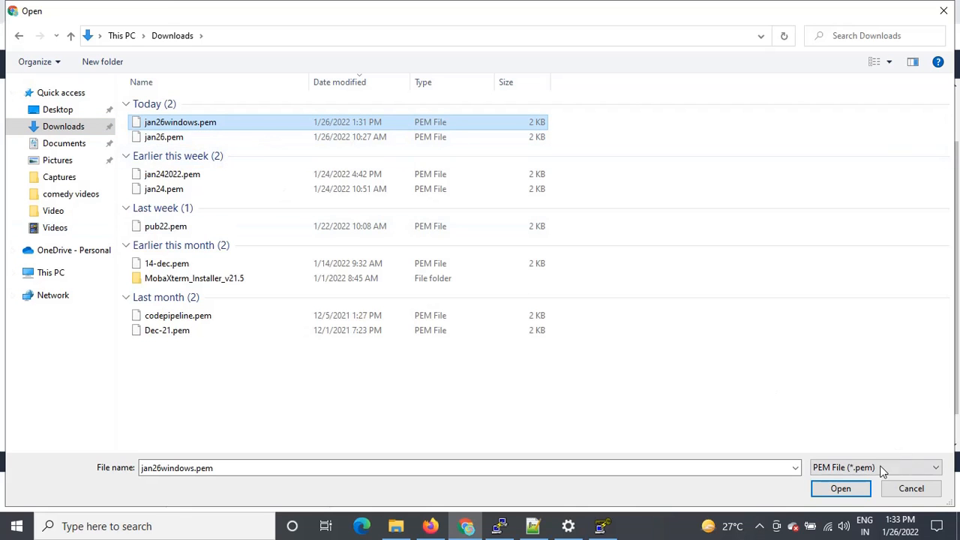
left_click(855, 499)
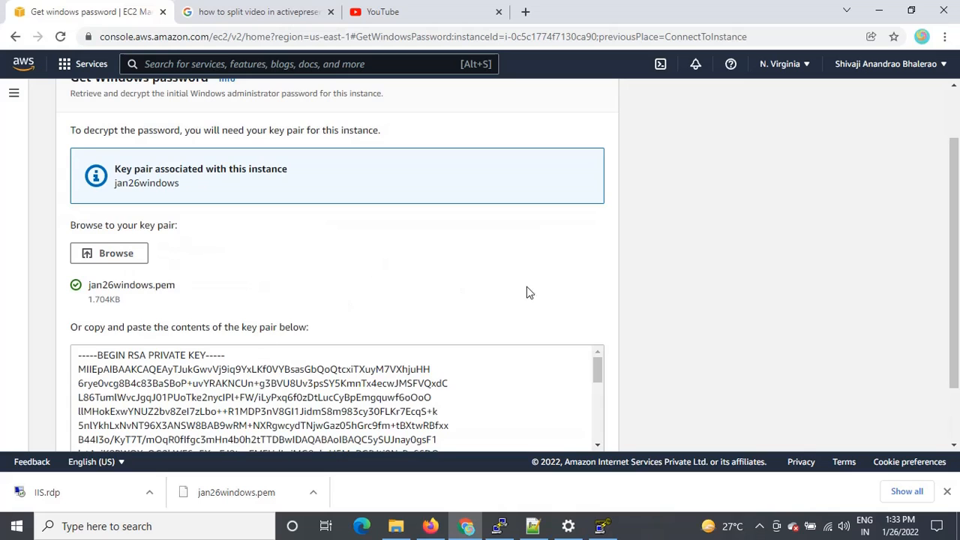
Decrypt the Windows administrator password with the loaded key pair and copy the password
scroll(527, 291, "down", 1)
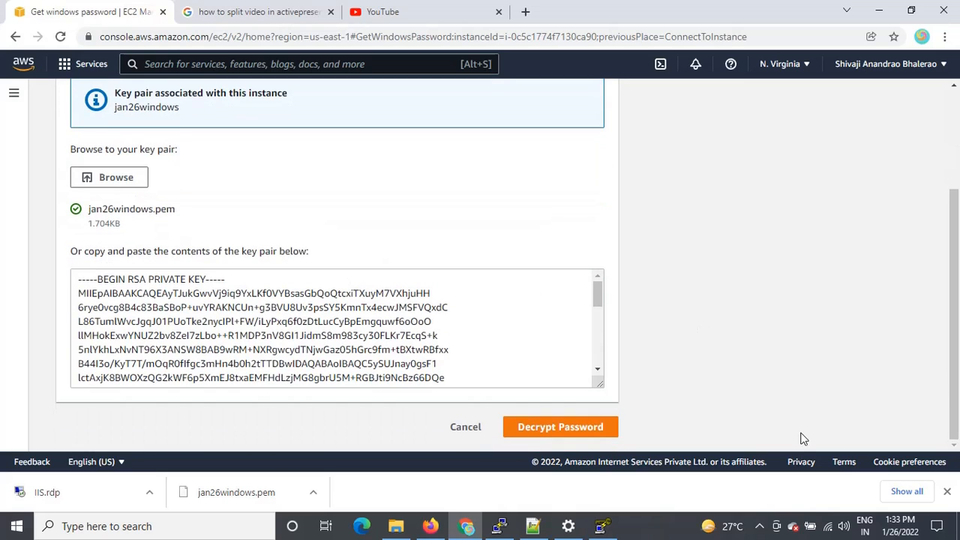
left_click(569, 429)
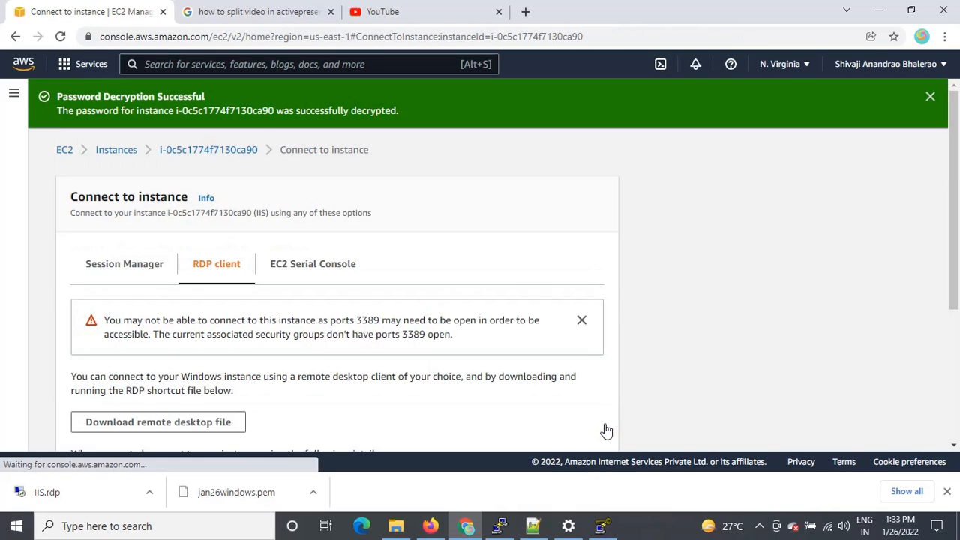
scroll(468, 372, "down", 3)
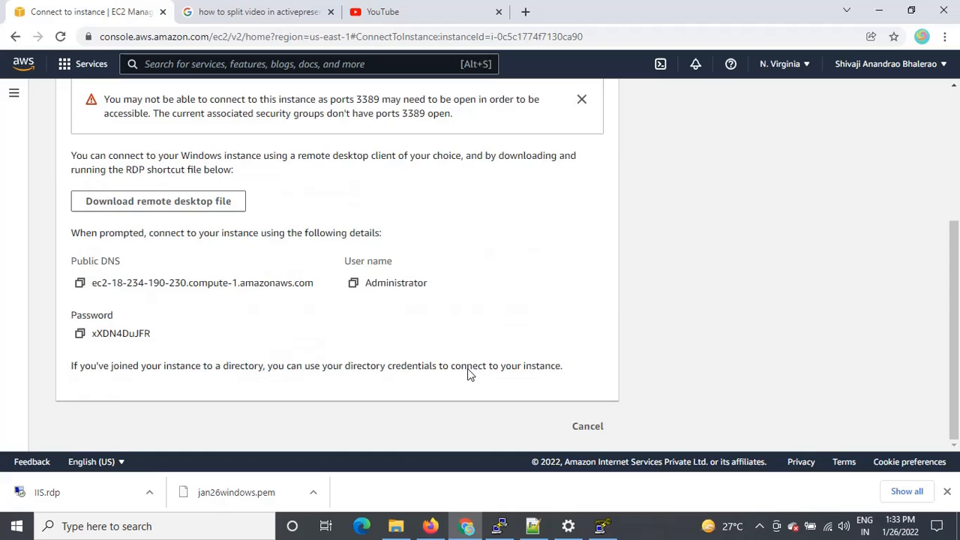
left_click(80, 335)
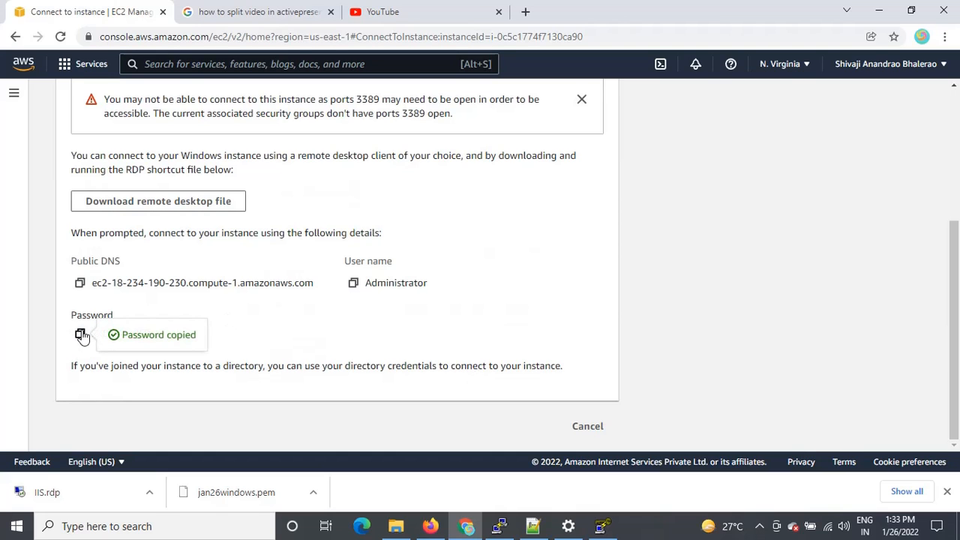
Switch to Notepad++ and paste the copied administrator password on a new line of the open note
left_click(143, 526)
type("notepad")
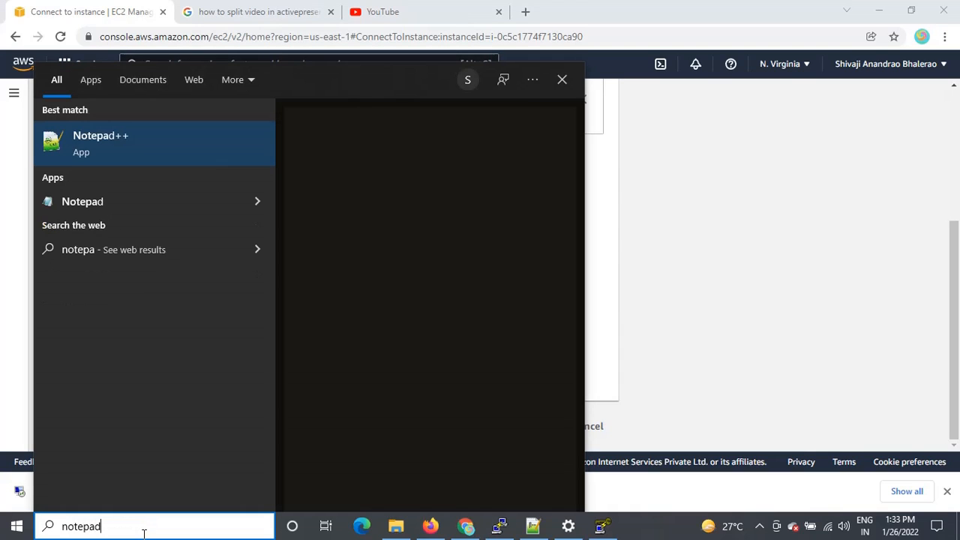
key("Return")
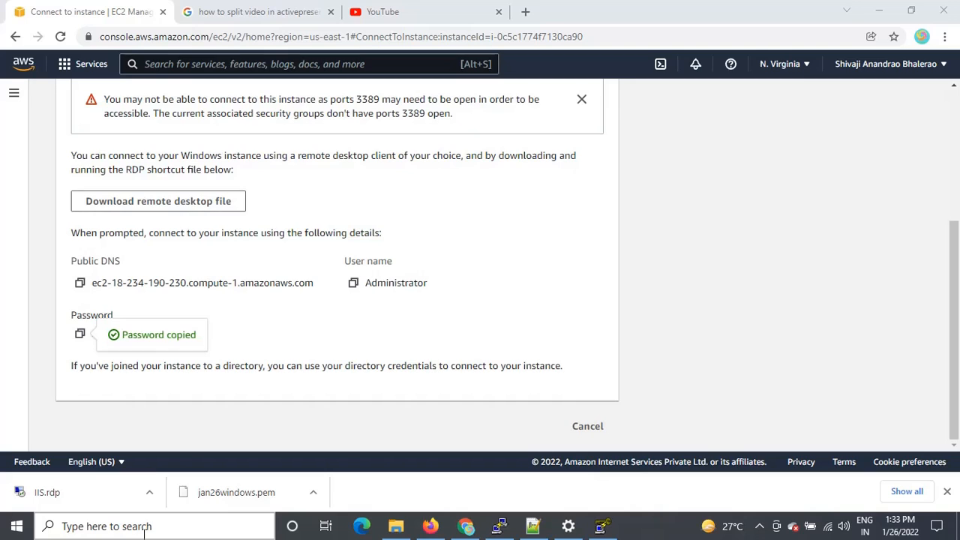
key("Return")
key("ctrl+v")
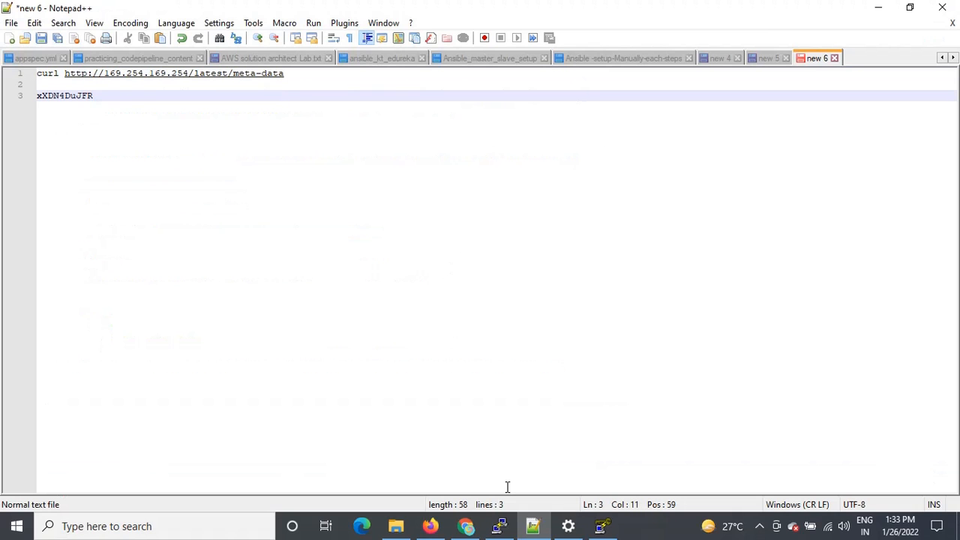
Switch back to Chrome and connect through the downloaded IIS.rdp file, entering the Administrator password and accepting the unverified certificate
left_click(466, 526)
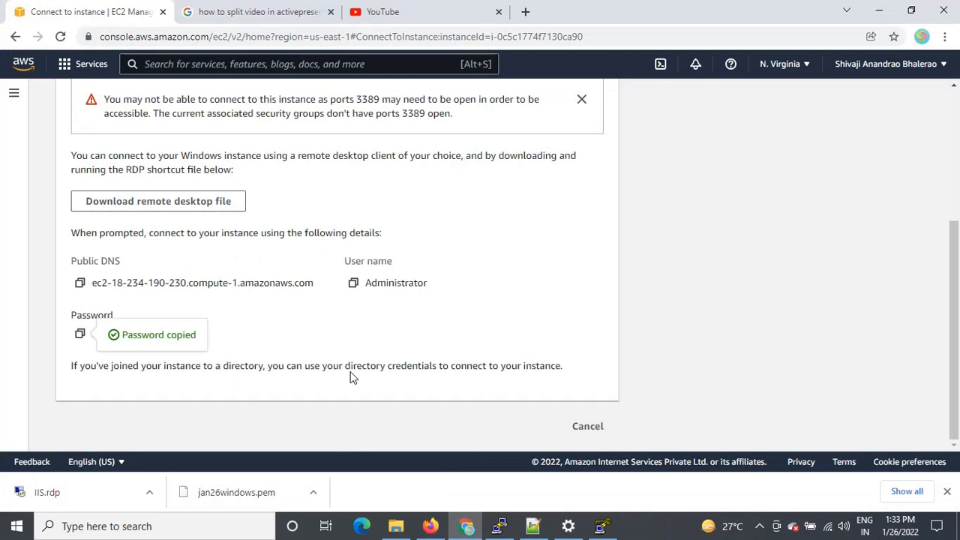
left_click(85, 495)
left_click(579, 339)
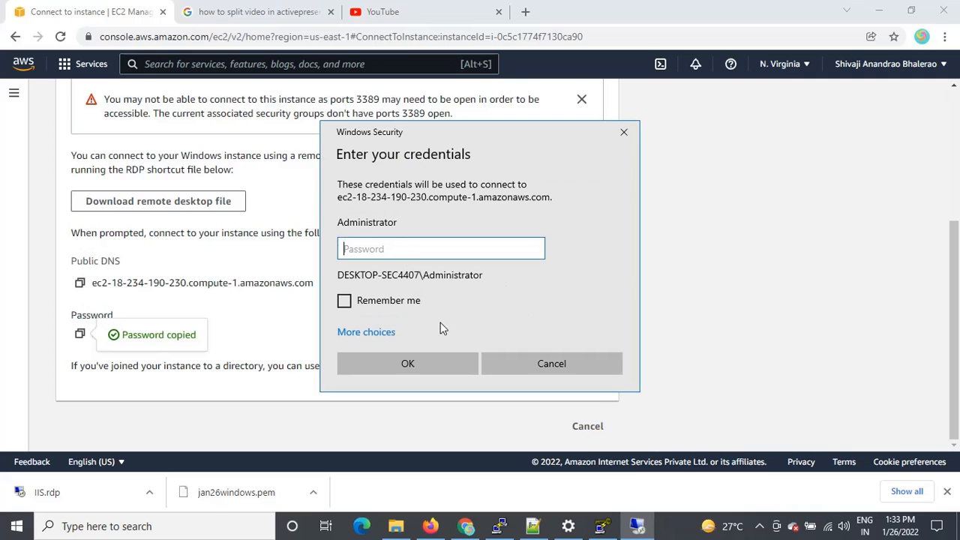
key("ctrl+v")
left_click(416, 358)
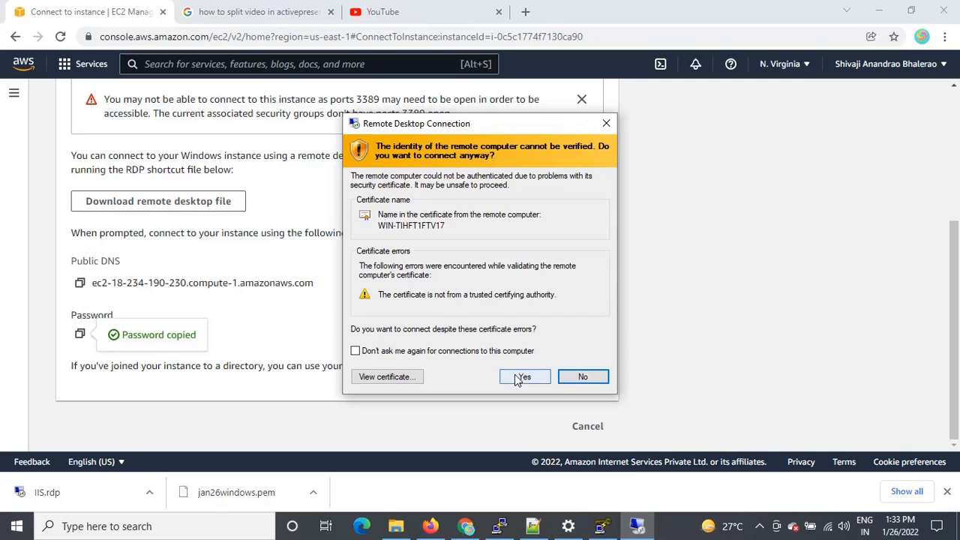
left_click(524, 376)
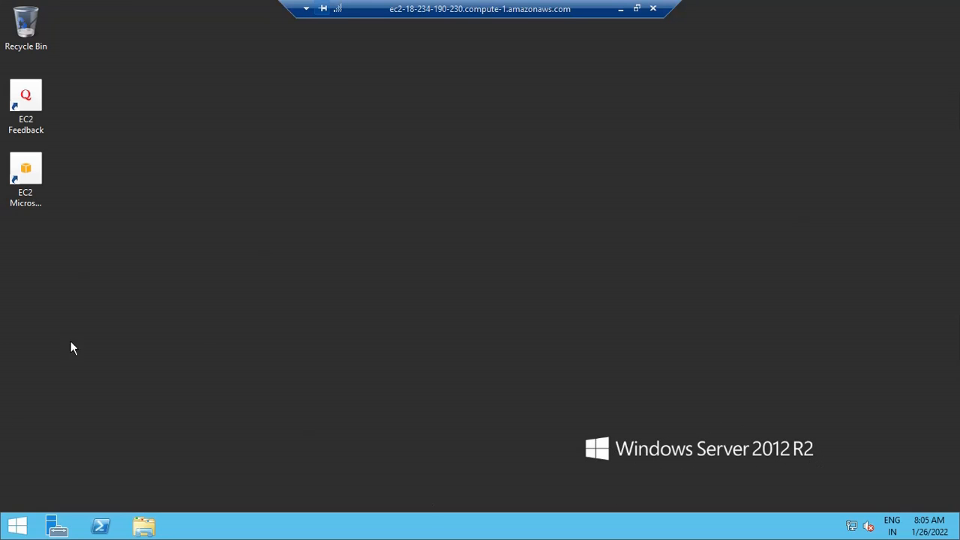
right_click(384, 195)
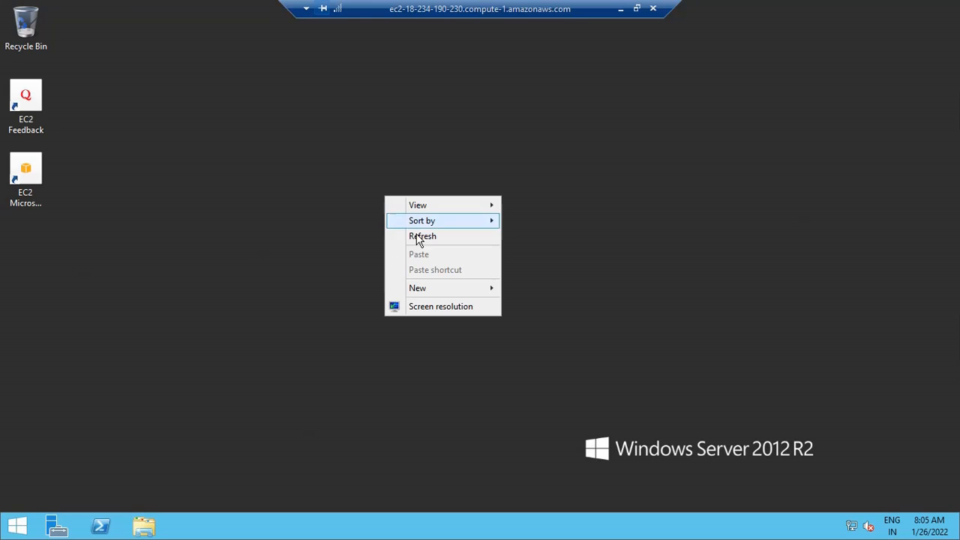
left_click(415, 237)
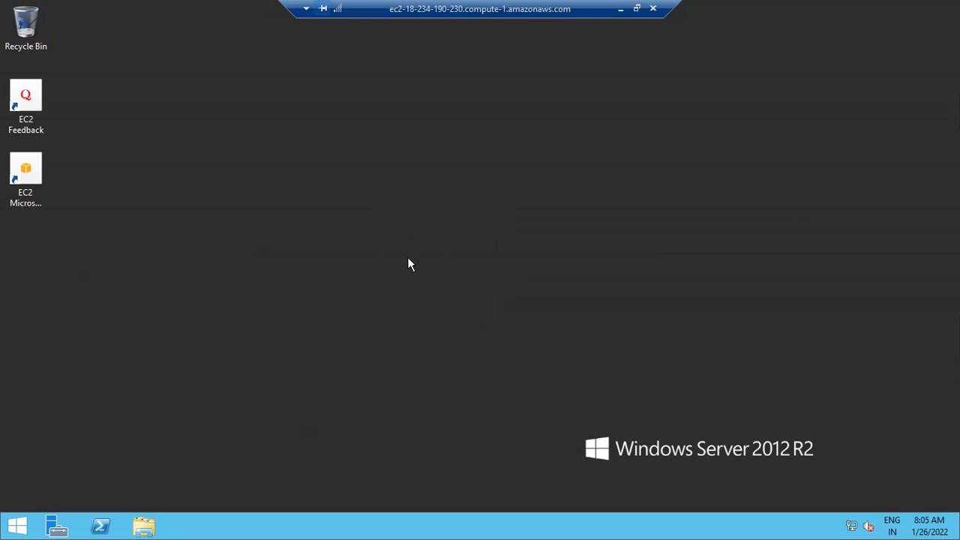
key("super+e")
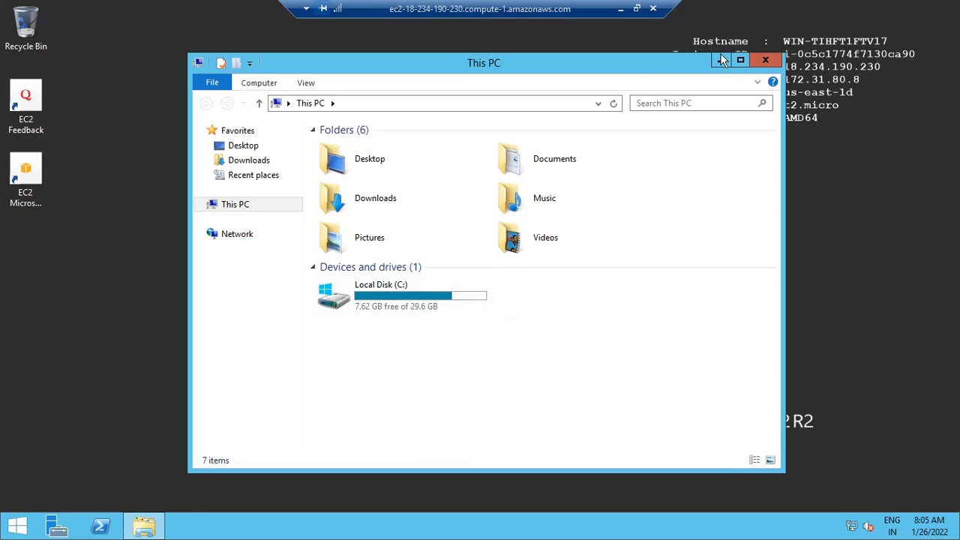
left_click(776, 66)
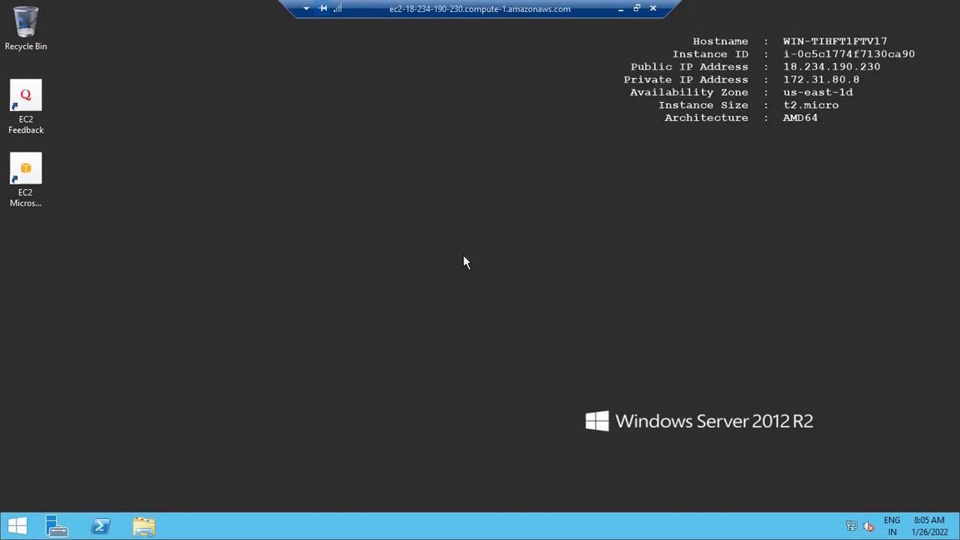
right_click(463, 174)
left_click(488, 216)
Open Server Manager and start adding roles and features, using role-based or feature-based installation on the local server from the server pool
left_click(58, 531)
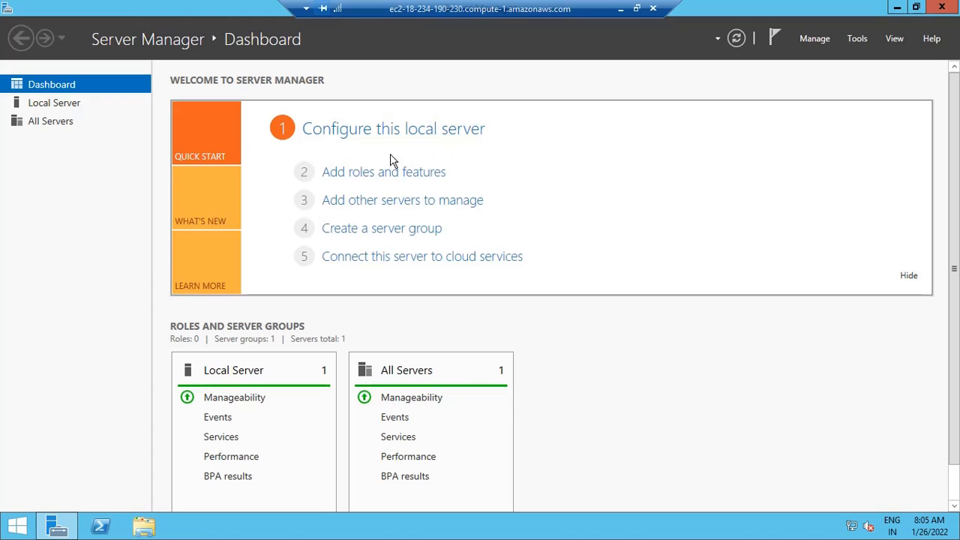
left_click(350, 180)
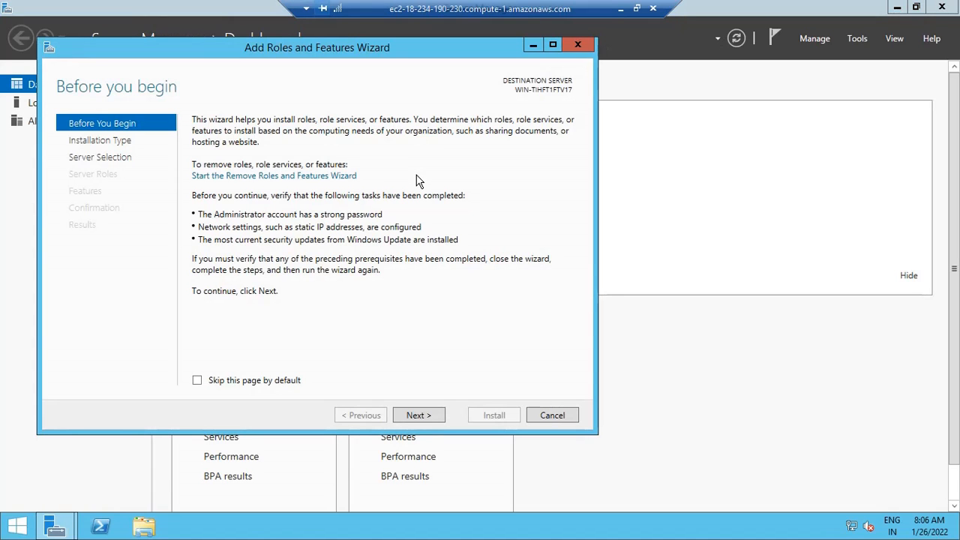
left_click(426, 417)
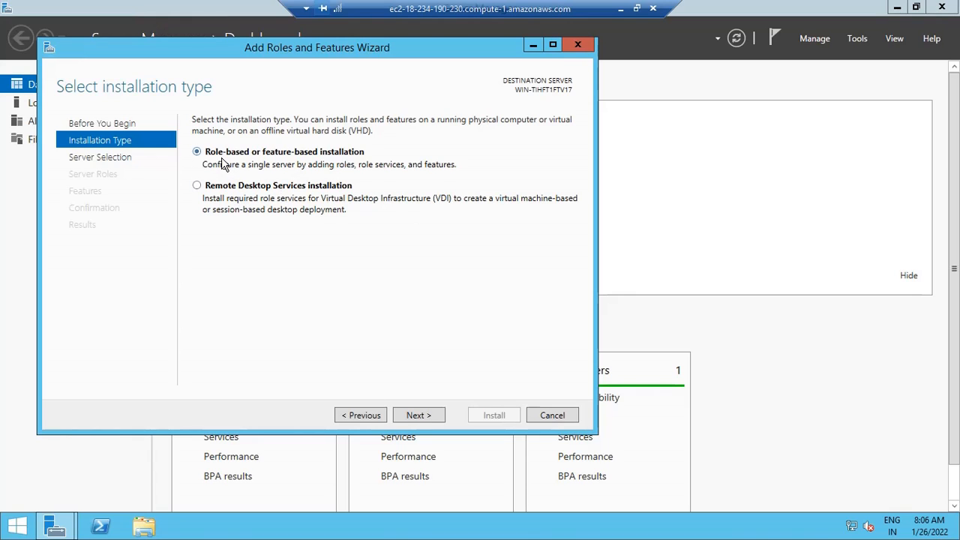
left_click(419, 415)
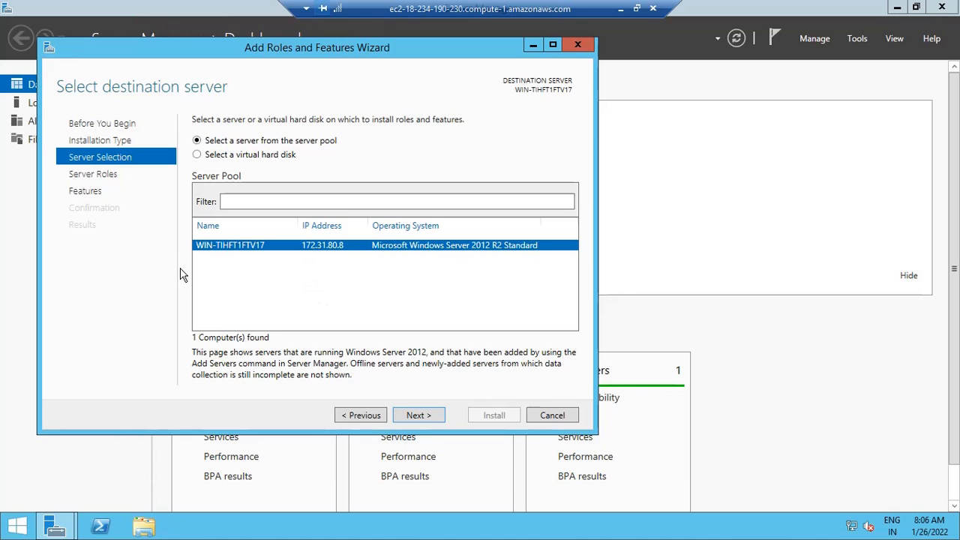
left_click(424, 418)
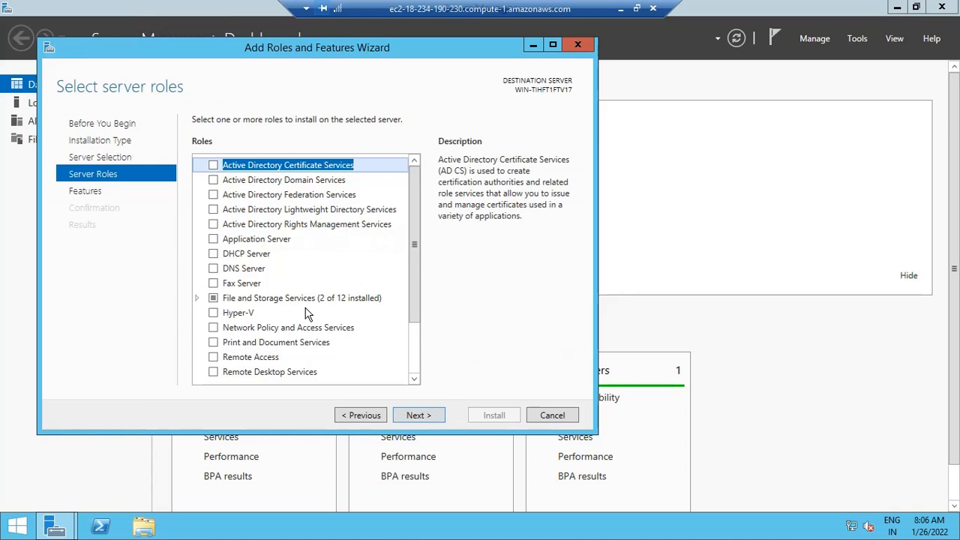
Select the Web Server (IIS) role and add its required features, including the management tools
scroll(307, 311, "down", 2)
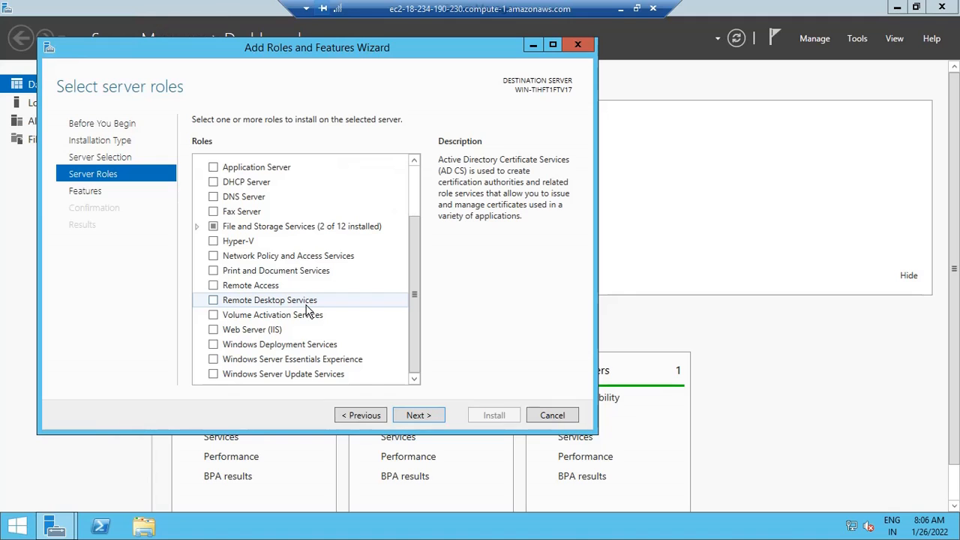
left_click(253, 332)
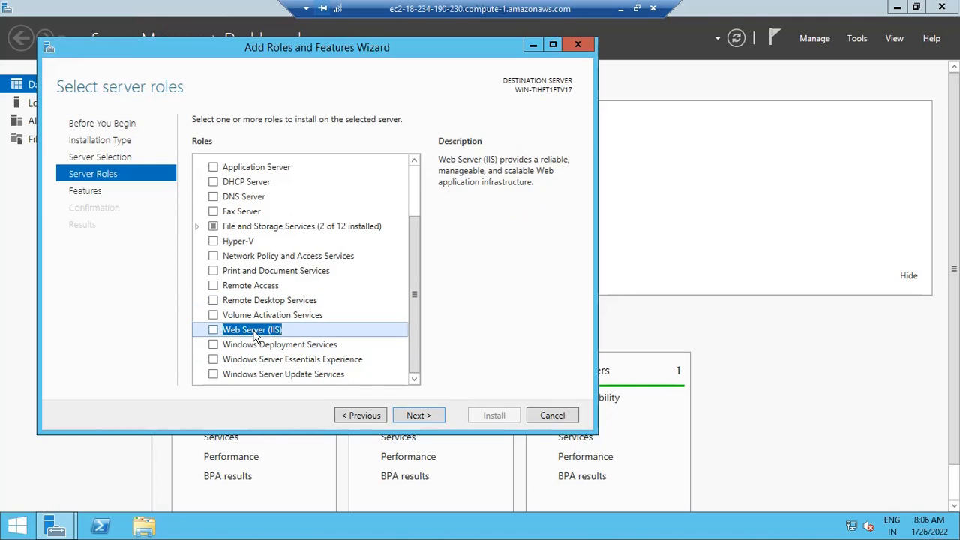
left_click(214, 331)
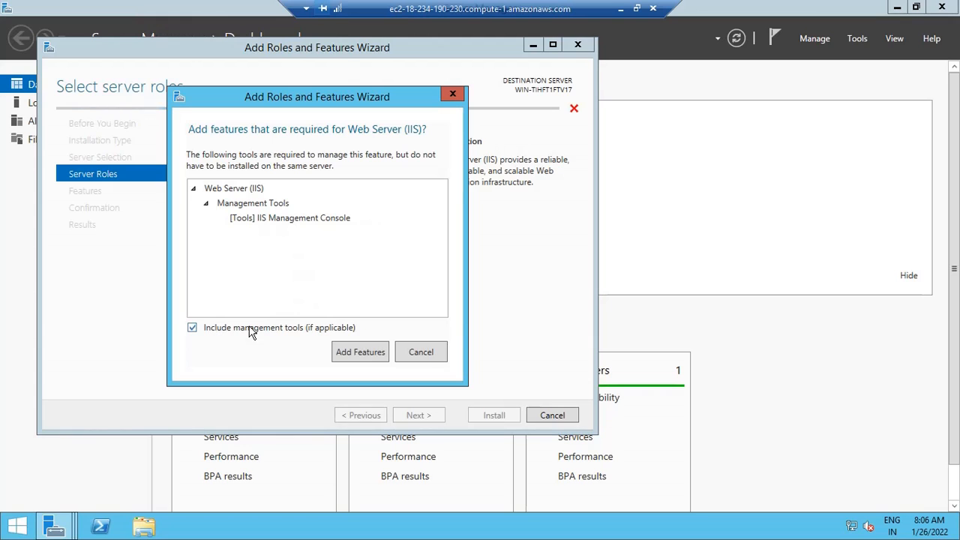
left_click(360, 352)
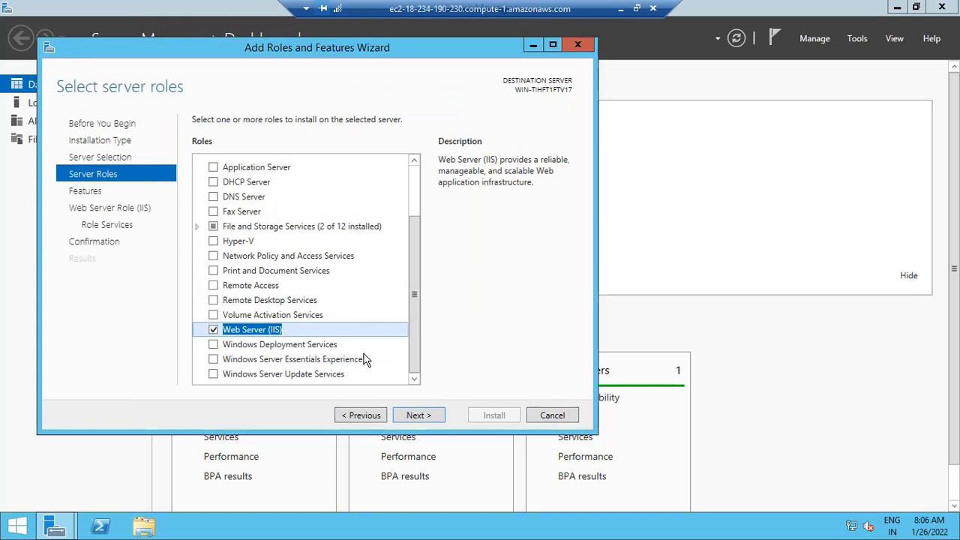
Keep the default features and role services, install the Web Server (IIS) role and close the wizard once installation is done
left_click(419, 417)
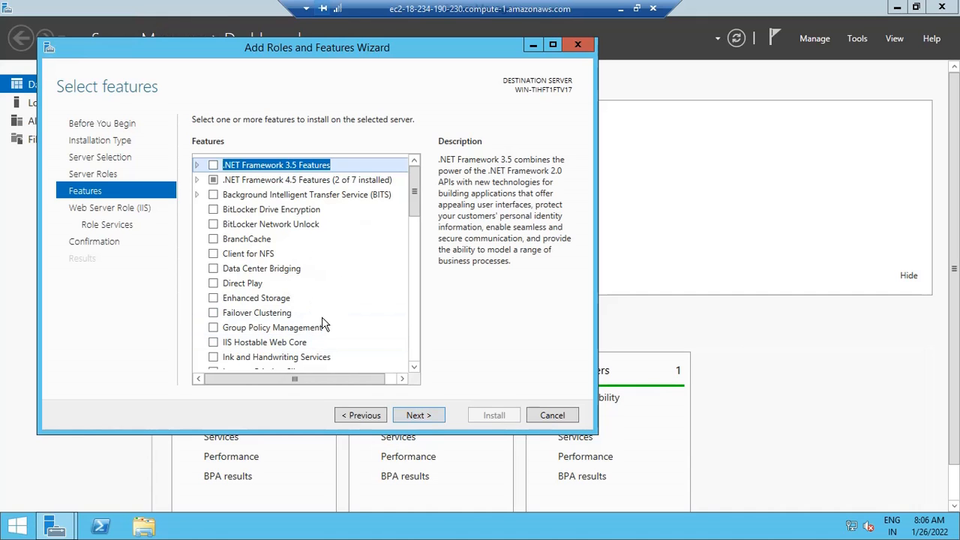
scroll(349, 309, "down", 10)
left_click(424, 419)
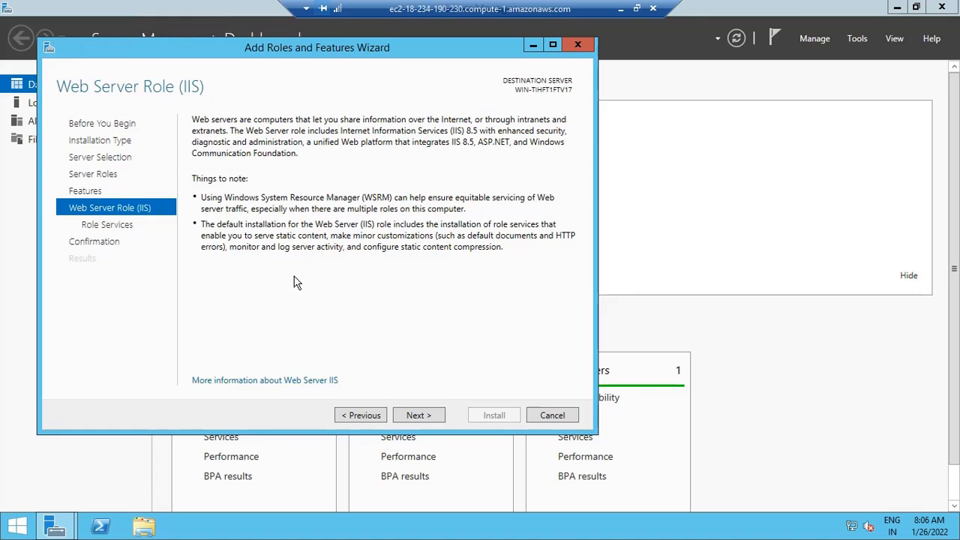
left_click(415, 417)
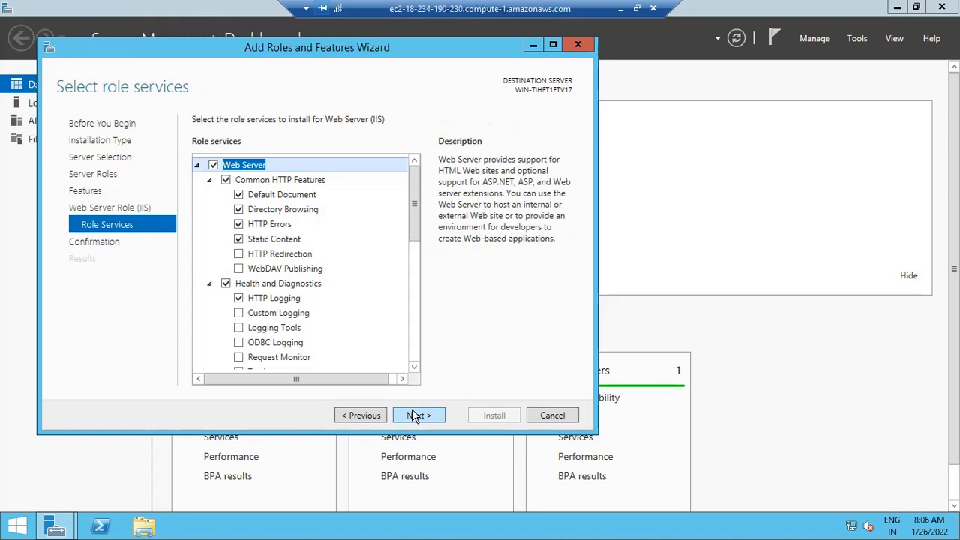
left_click(418, 418)
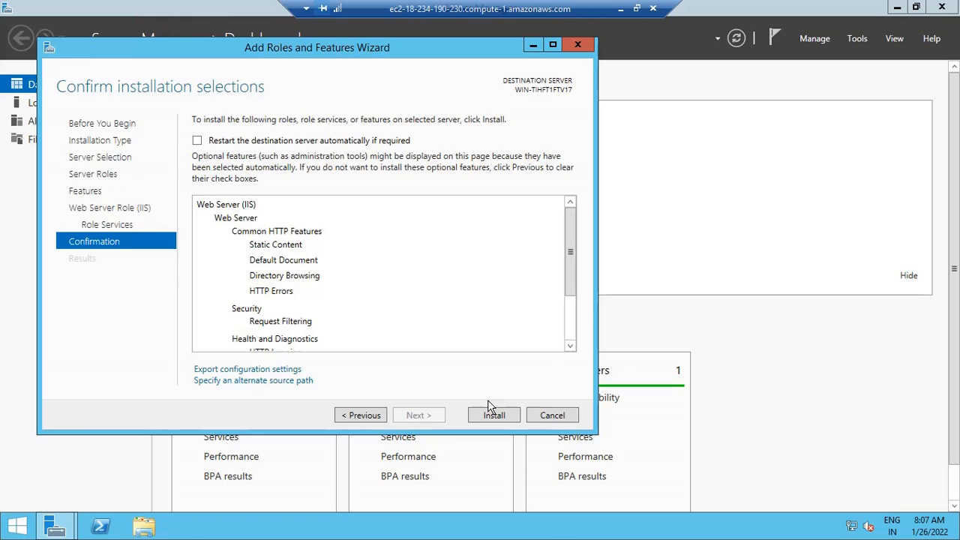
left_click(495, 416)
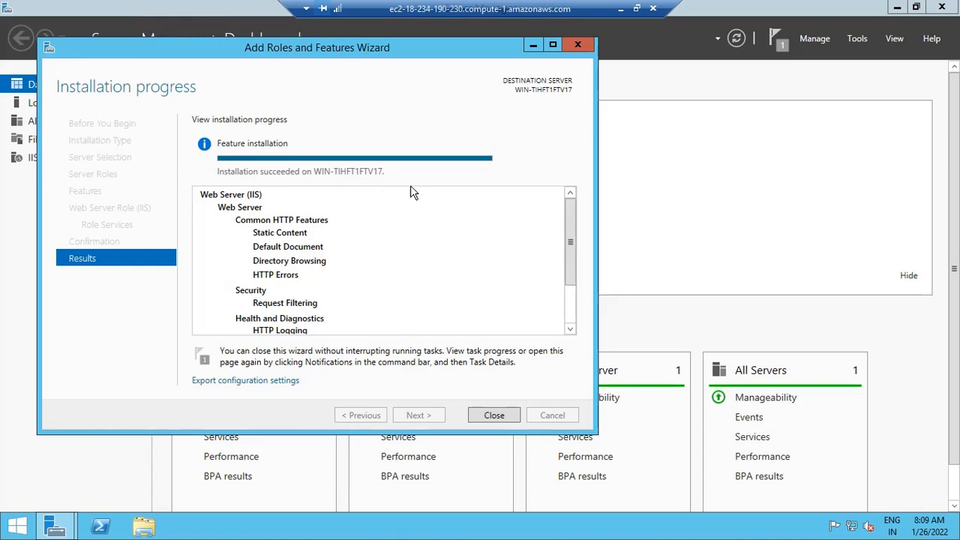
left_click(507, 421)
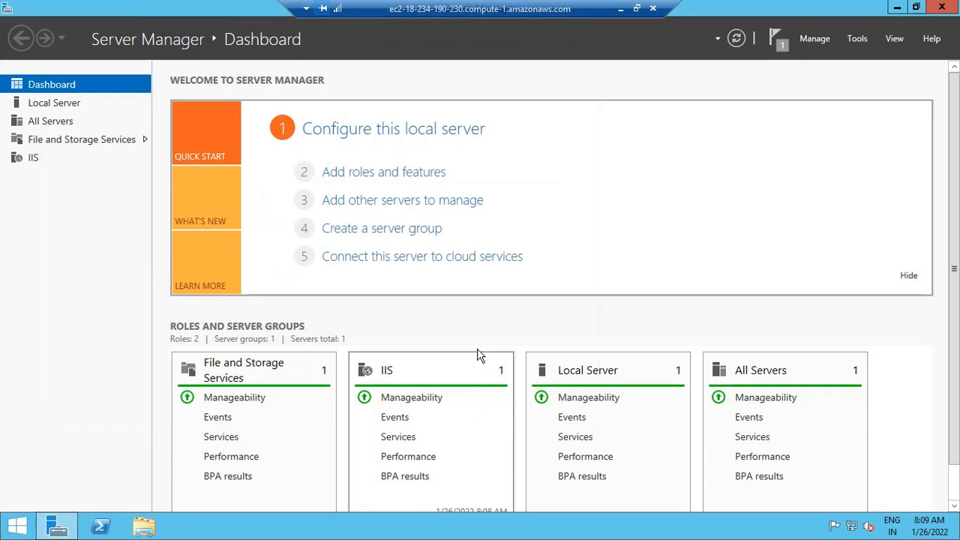
Open the folder C:\inetpub\wwwroot in File Explorer and delete the default files iis-85 and iisstart
scroll(446, 412, "down", 1)
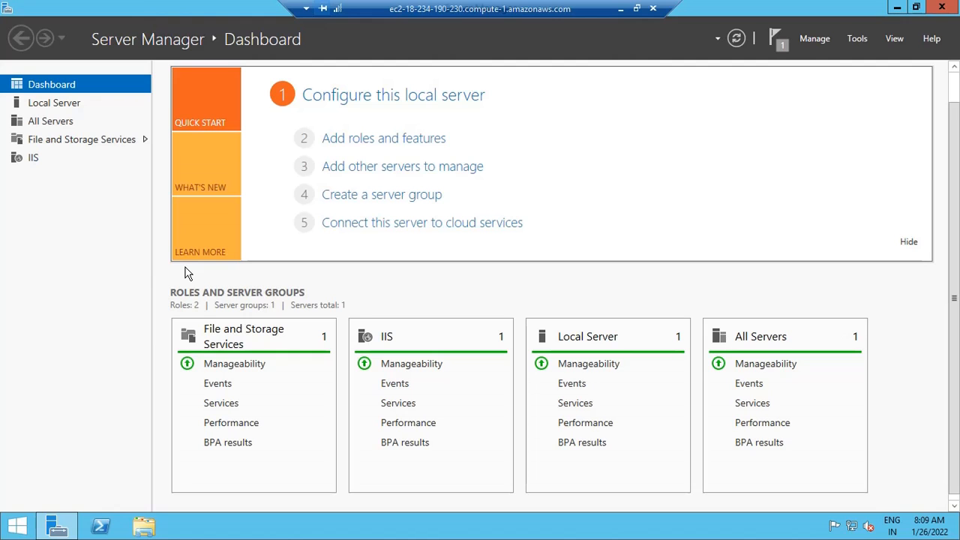
key("super+e")
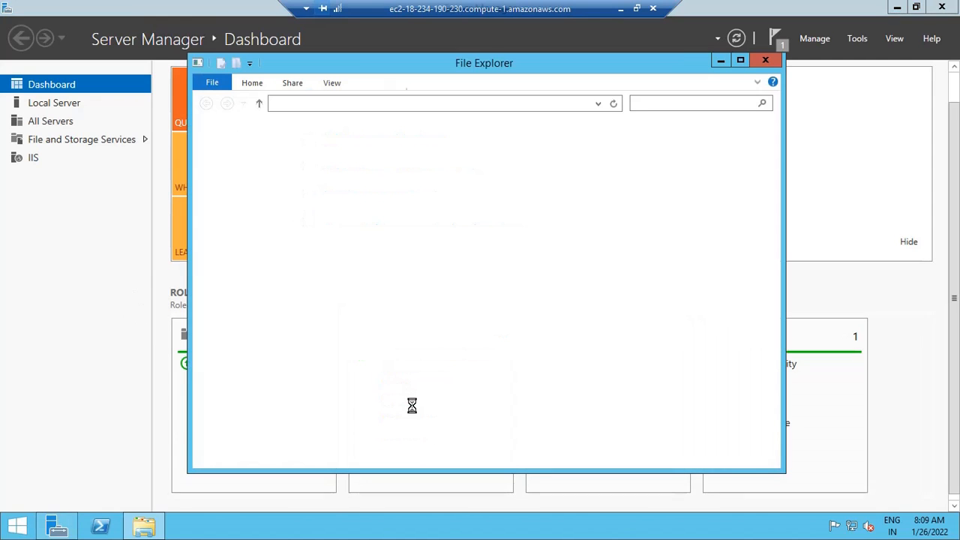
left_click(741, 60)
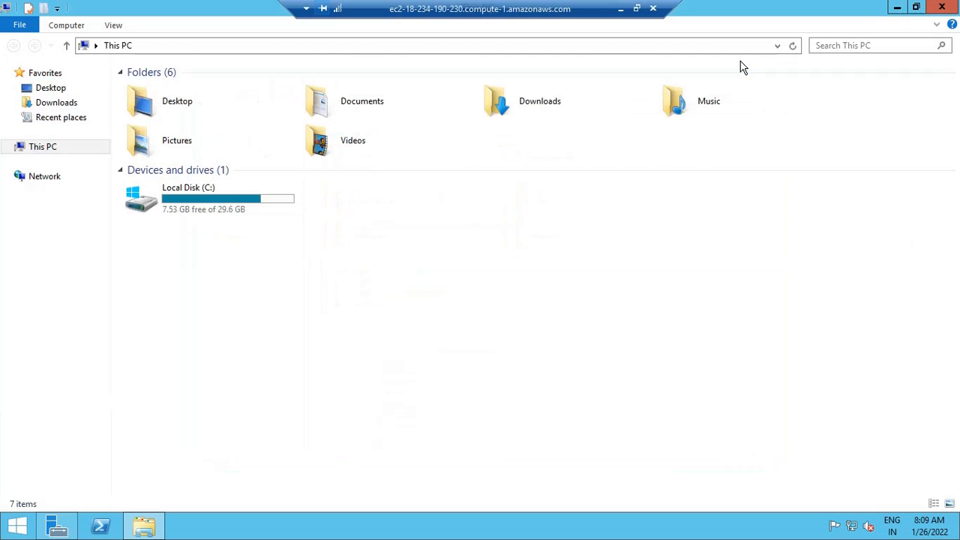
double_click(216, 212)
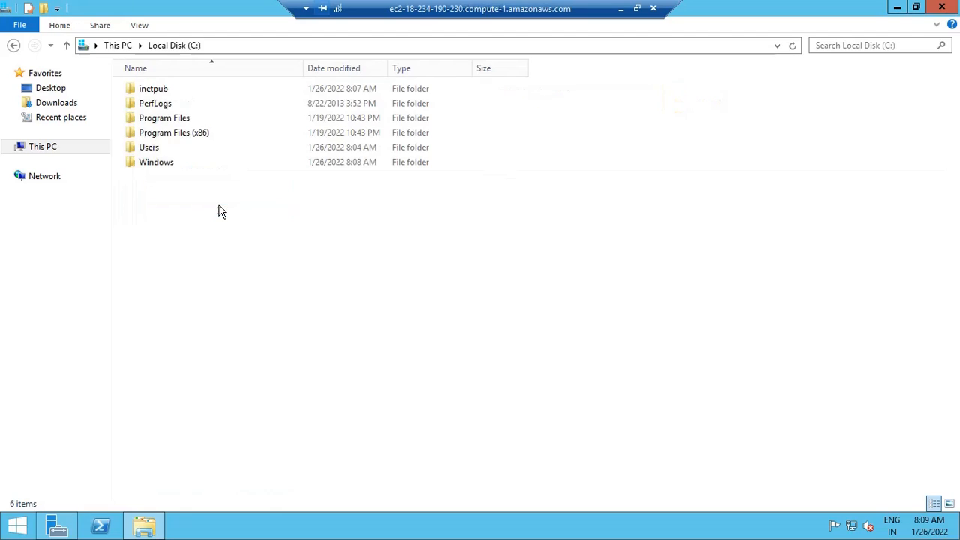
left_click(156, 89)
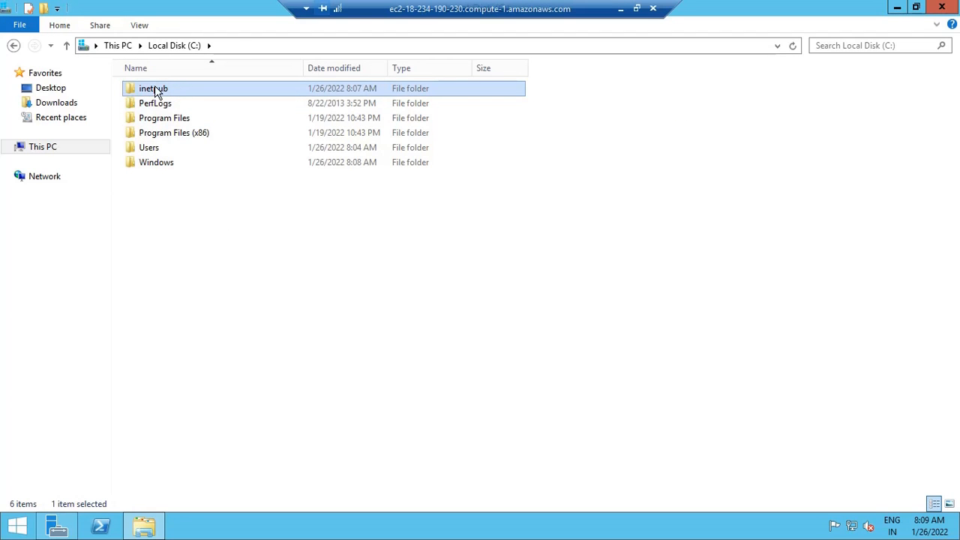
double_click(154, 87)
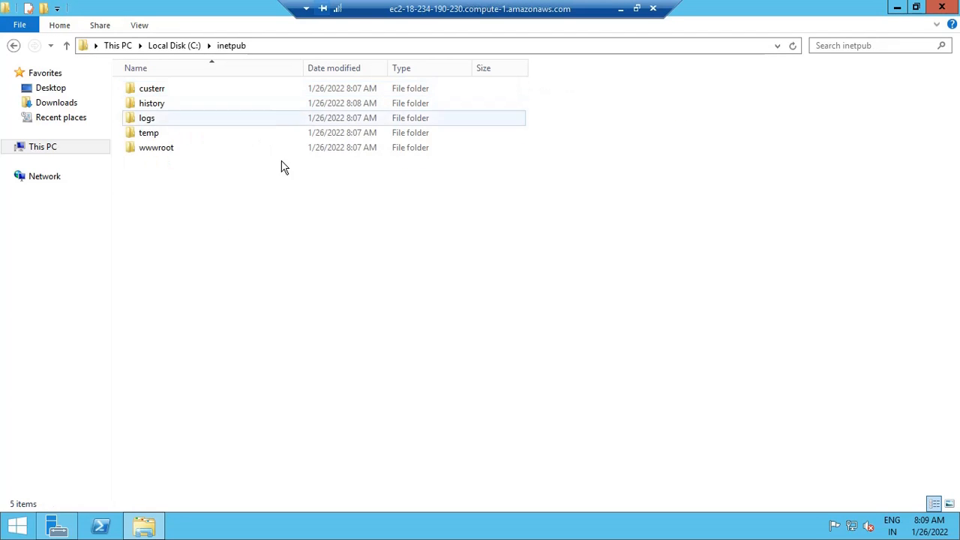
double_click(156, 150)
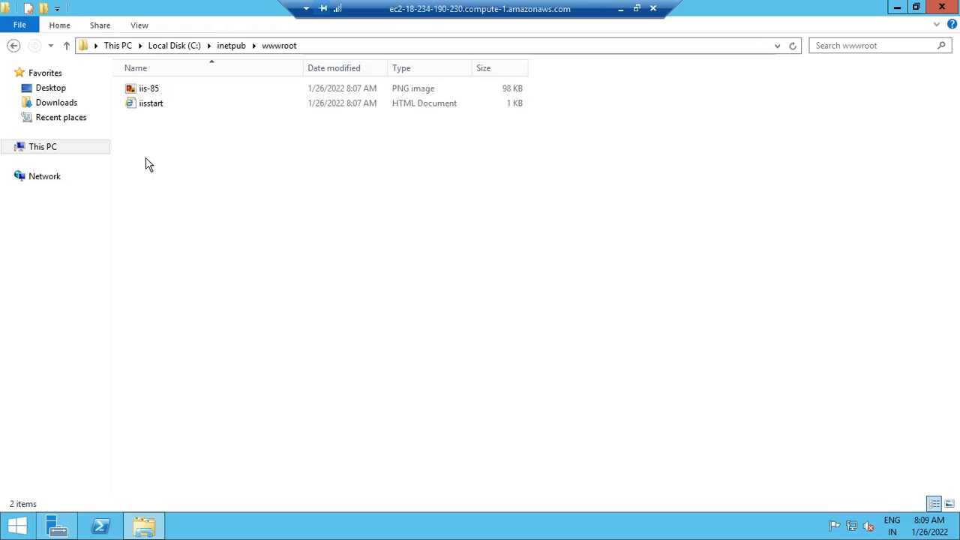
left_click_drag(148, 165, 154, 85)
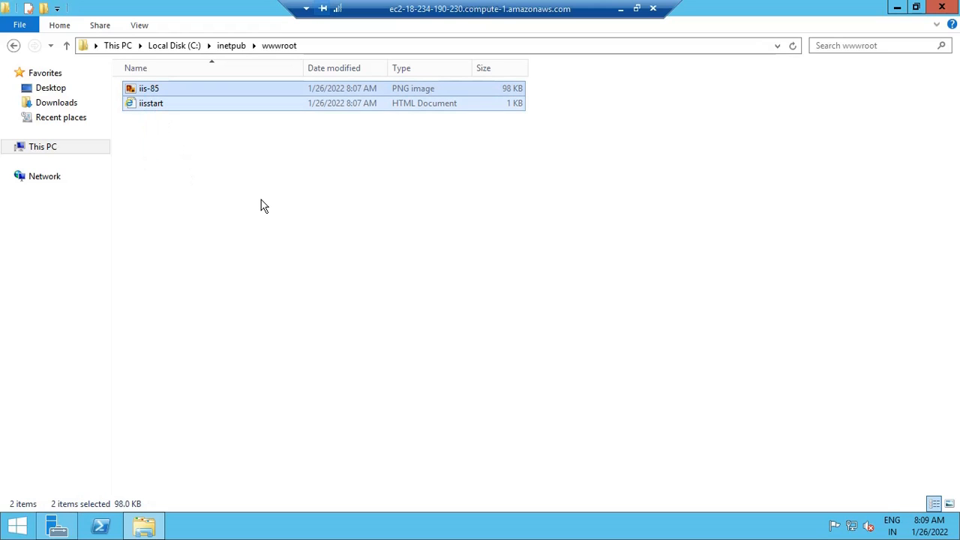
key("Delete")
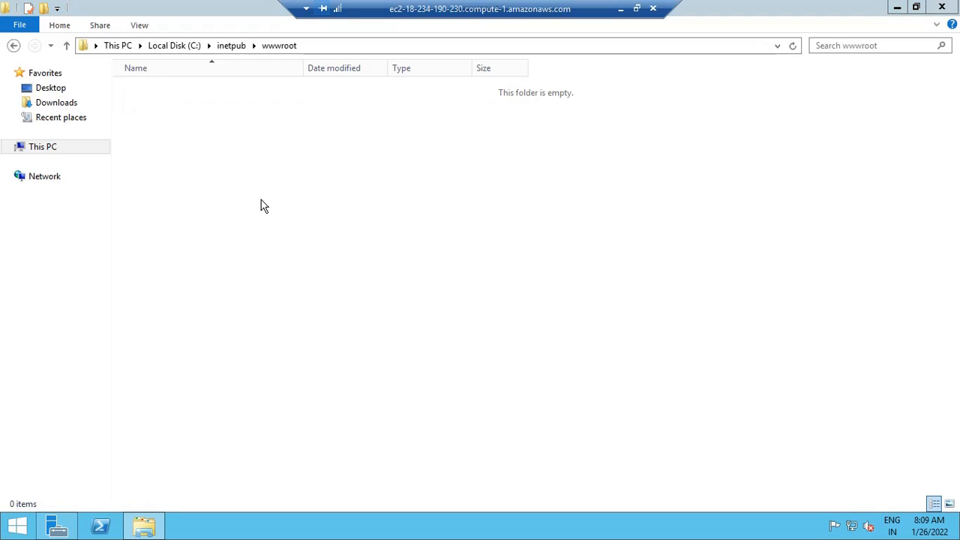
Create a new text document in the wwwroot folder and write "Welcome to IIS Server" in it
right_click(185, 94)
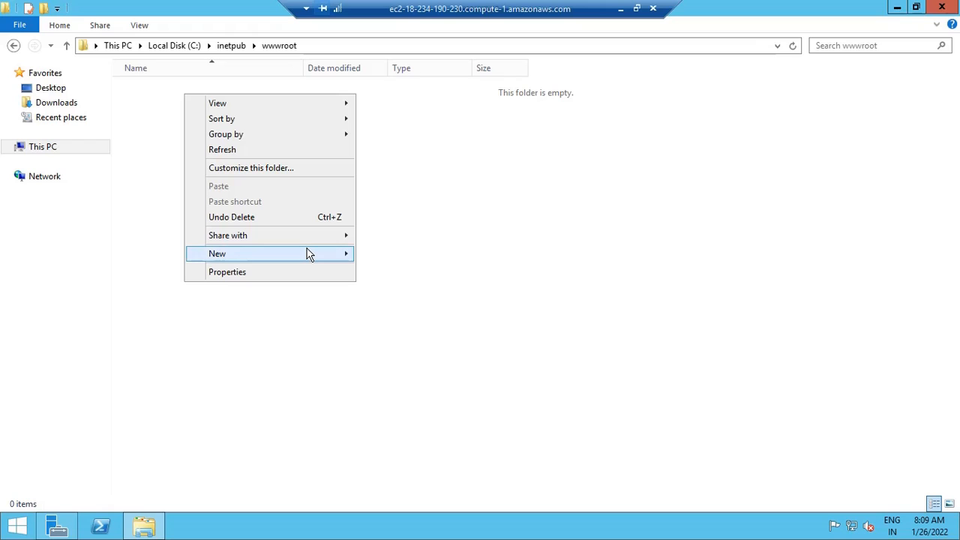
mouse_move(308, 254)
left_click(394, 333)
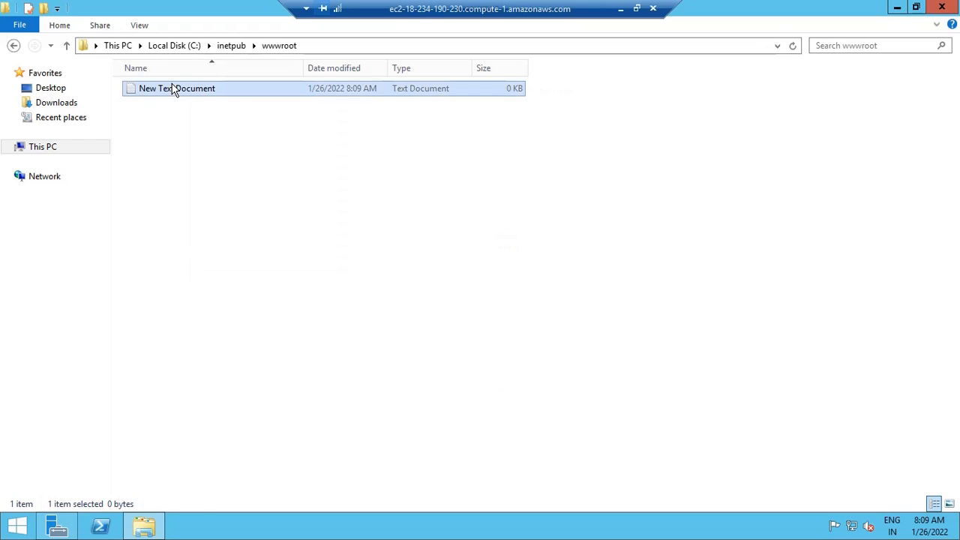
double_click(174, 89)
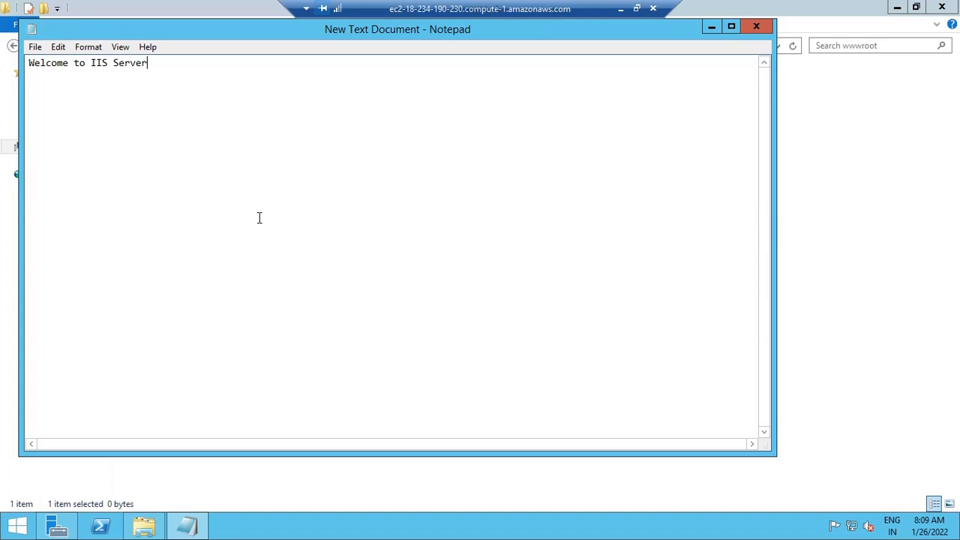
Save the welcome text in the wwwroot folder as index.html with the file type All Files, then close Notepad
left_click(35, 48)
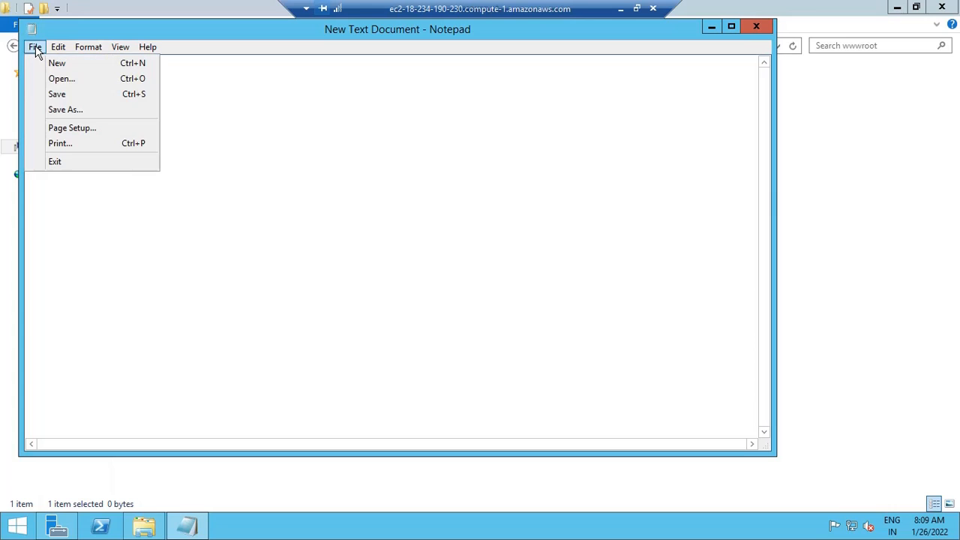
left_click(78, 111)
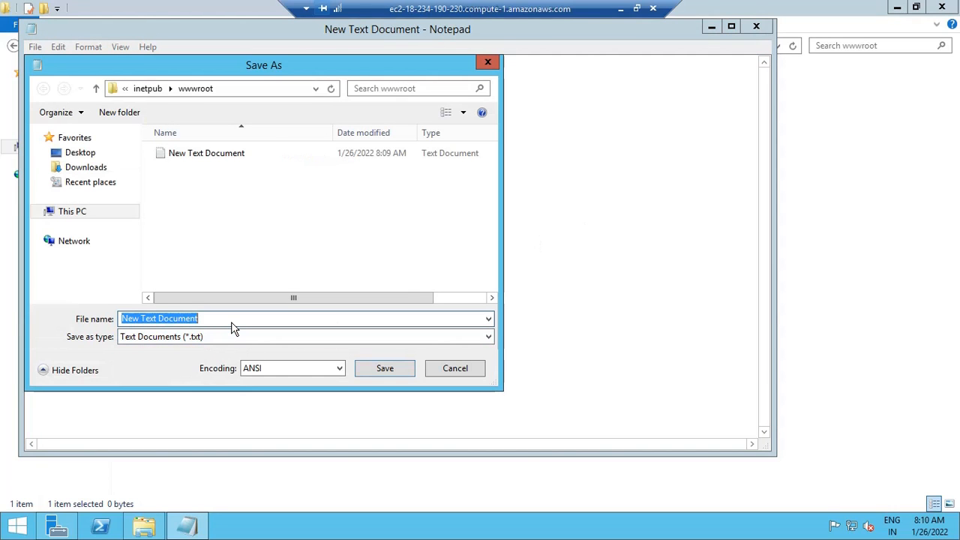
type("index.html")
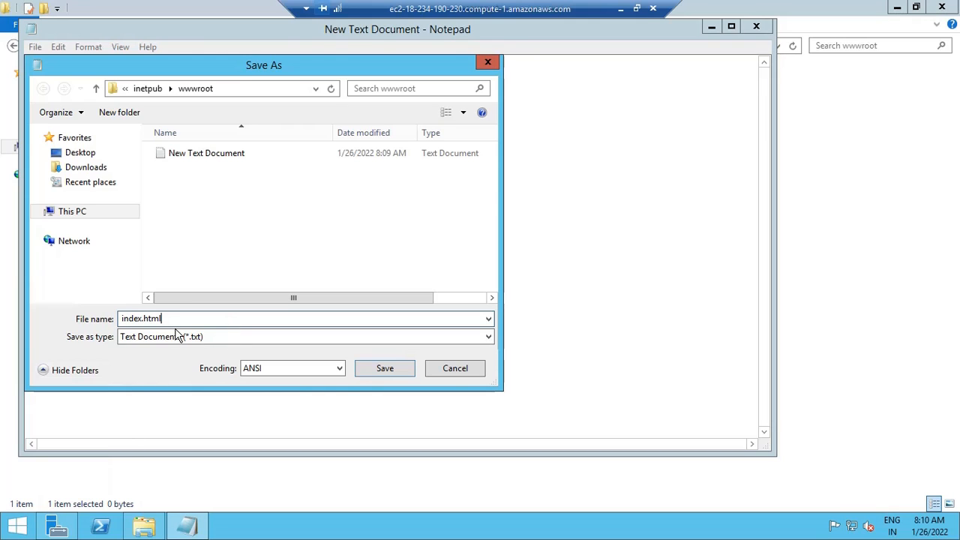
left_click(177, 336)
left_click(153, 358)
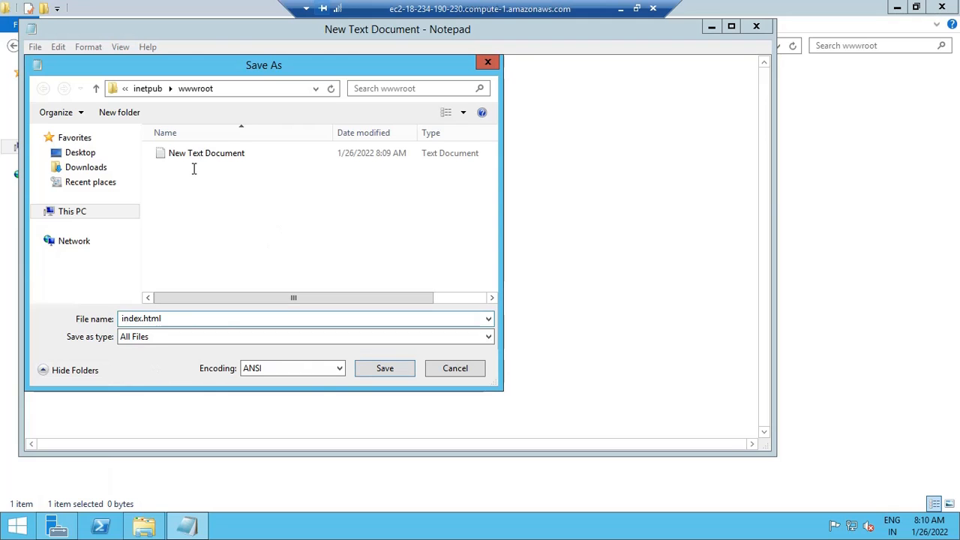
left_click(390, 375)
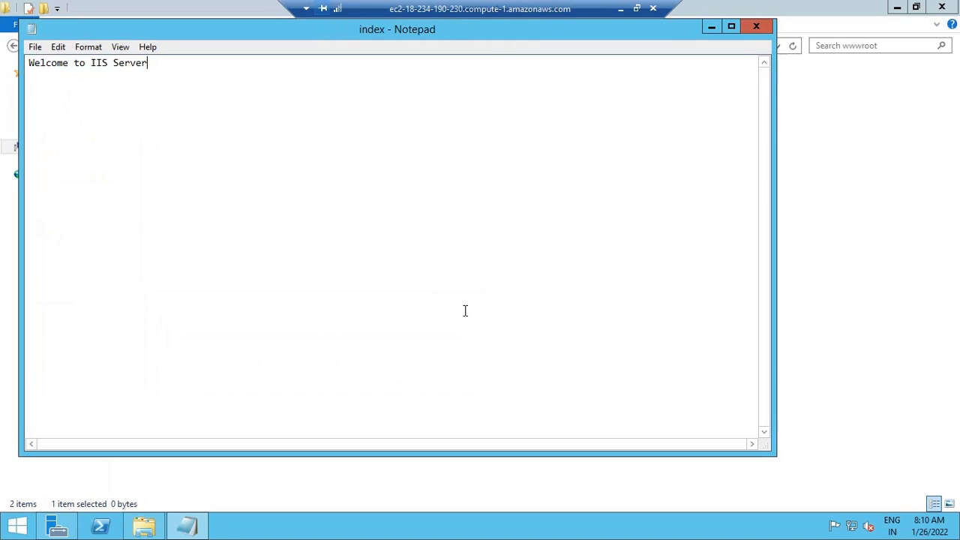
left_click(757, 27)
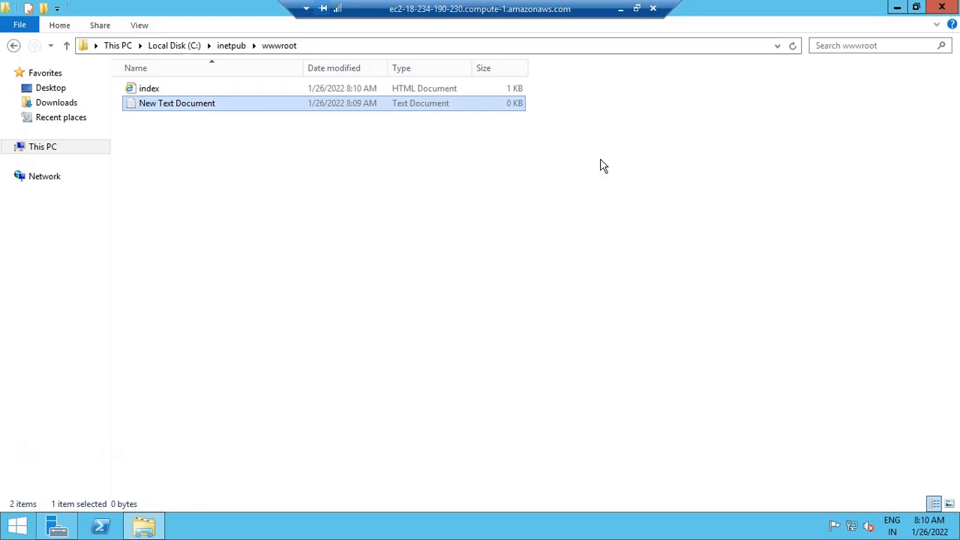
Delete the empty New Text Document from the wwwroot folder
left_click(225, 142)
left_click(142, 91)
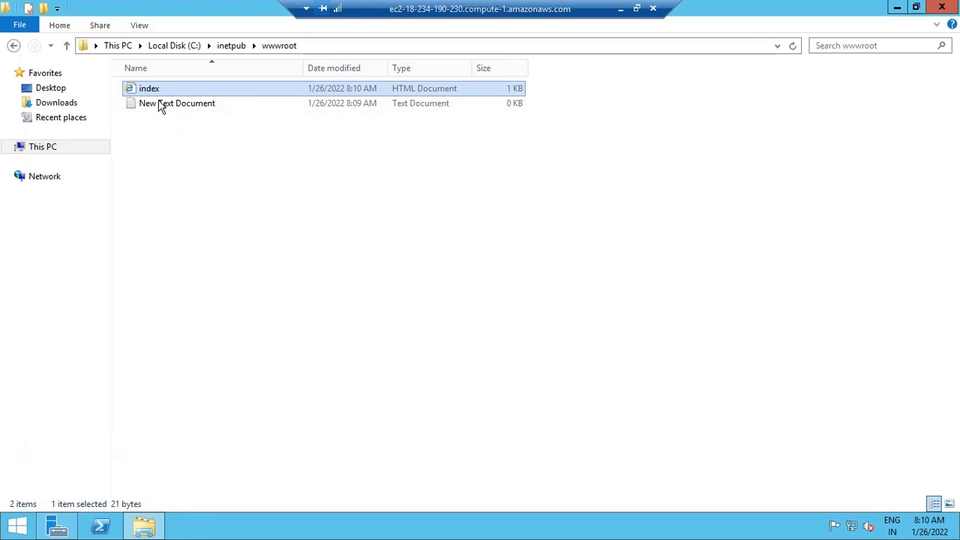
left_click(201, 106)
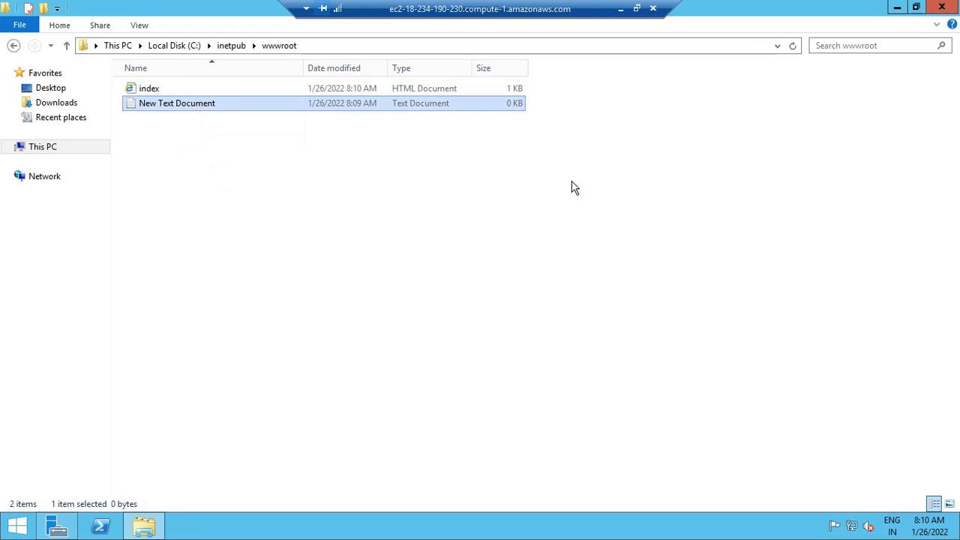
key("Delete")
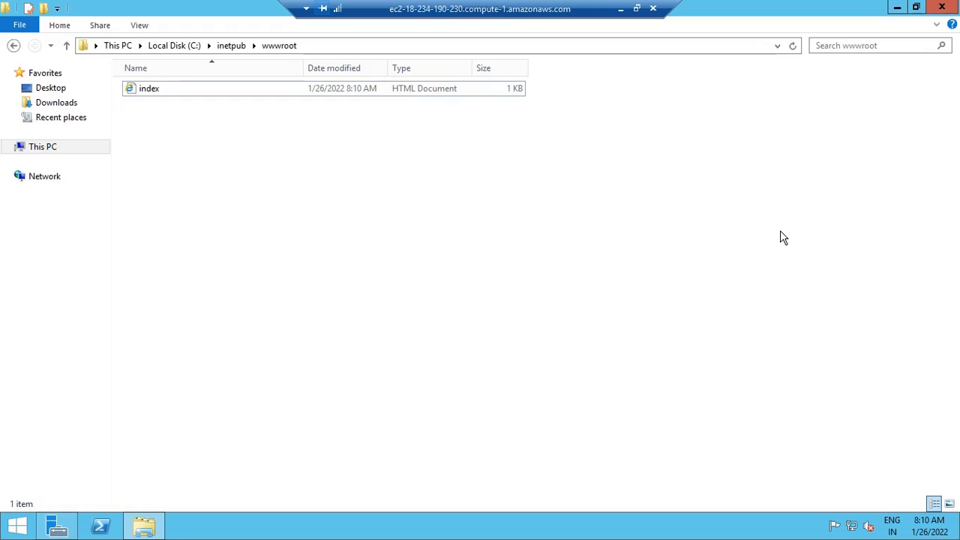
Leave the remote session for the EC2 console in Chrome and copy the IIS instance's public IPv4 address
left_click(638, 8)
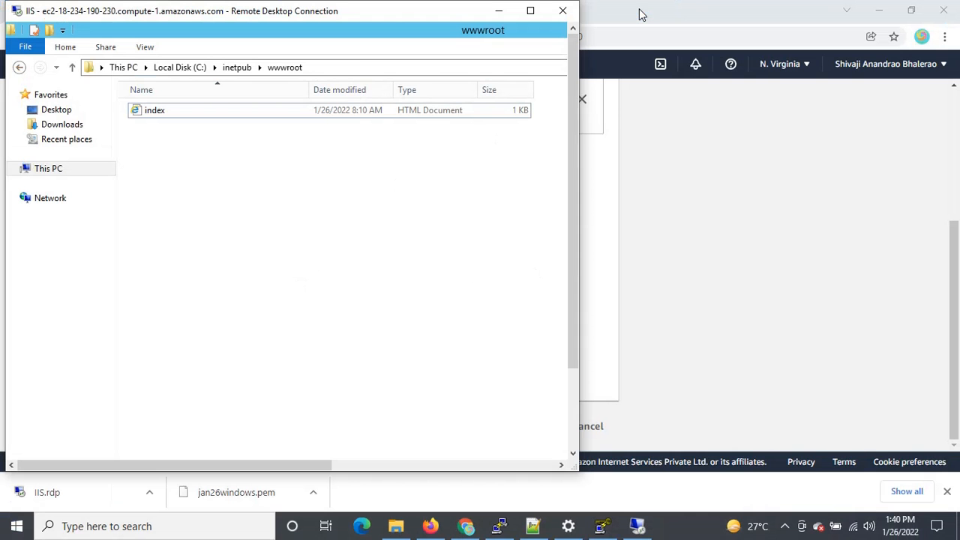
left_click(466, 526)
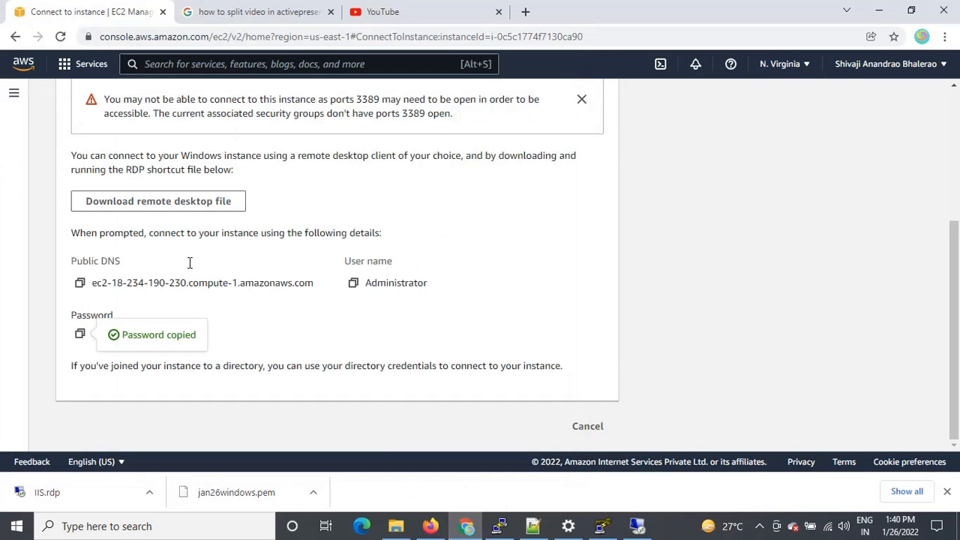
scroll(337, 321, "up", 3)
left_click(111, 150)
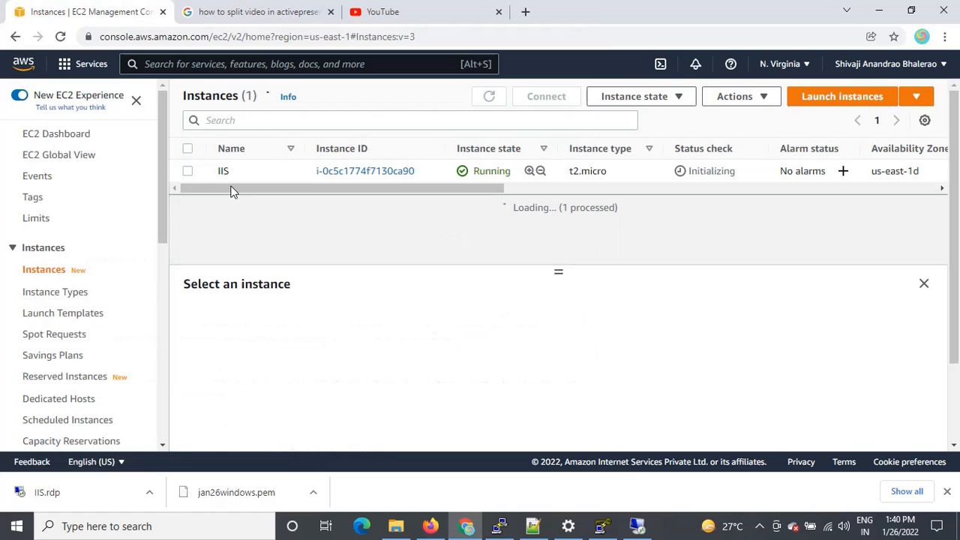
left_click(188, 171)
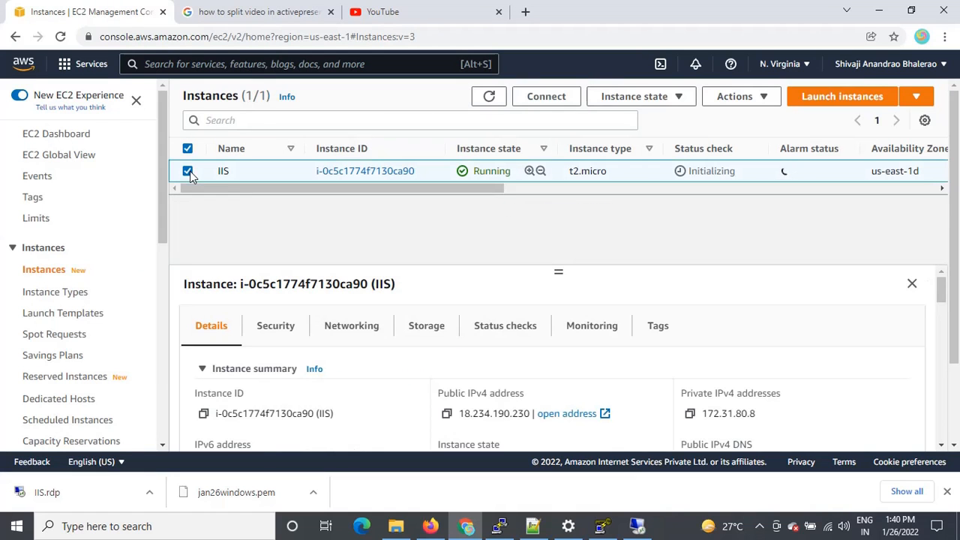
left_click(447, 413)
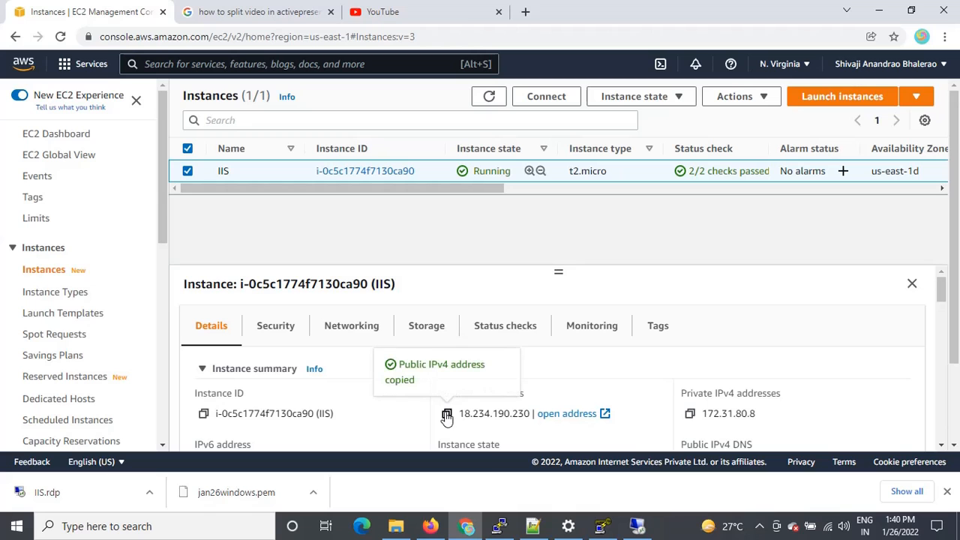
Open the copied public IPv4 address in a new browser tab and highlight the welcome text on the page
left_click(525, 12)
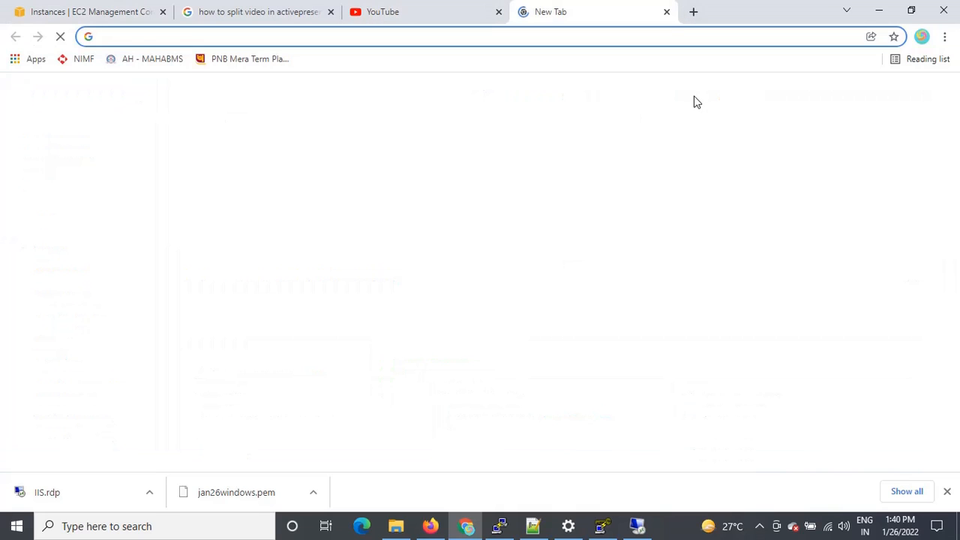
key("ctrl+v")
key("Return")
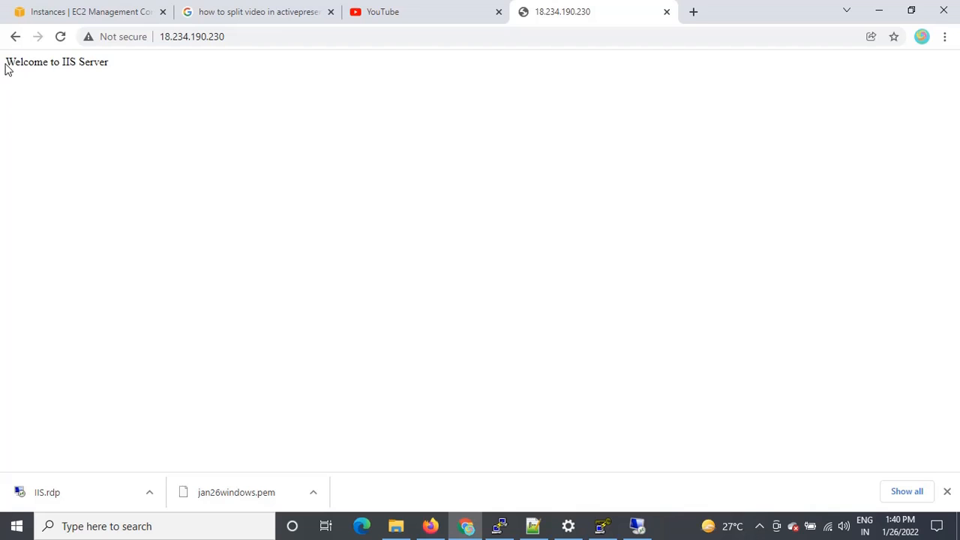
left_click_drag(7, 69, 144, 71)
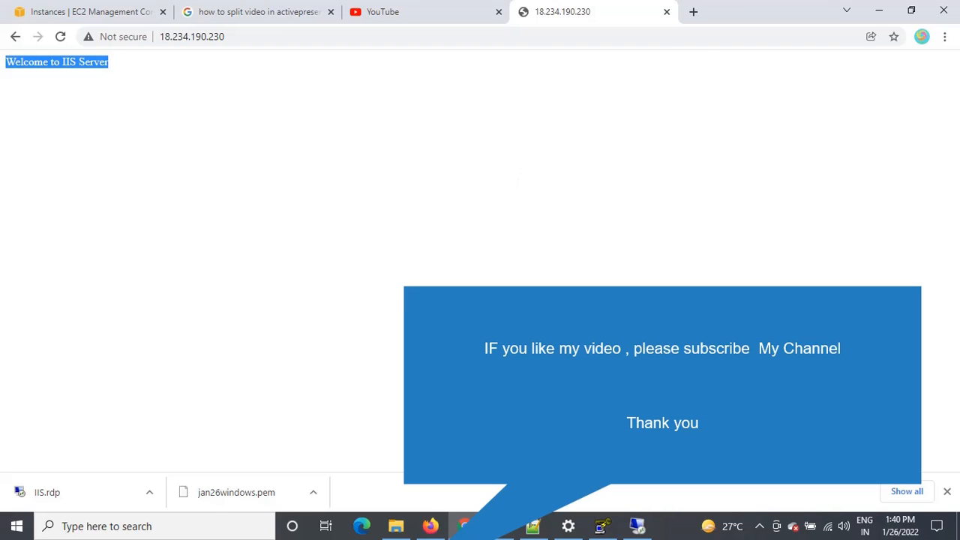
left_click(759, 526)
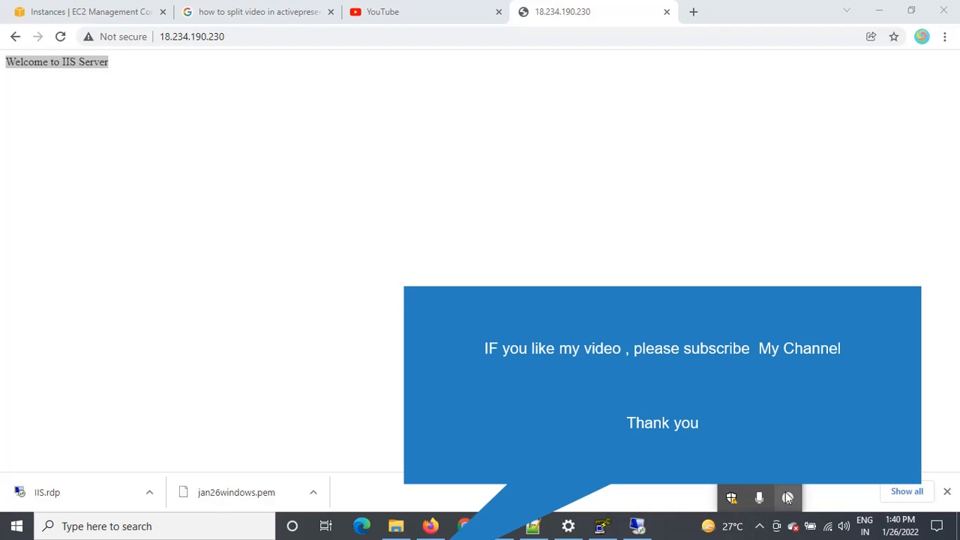